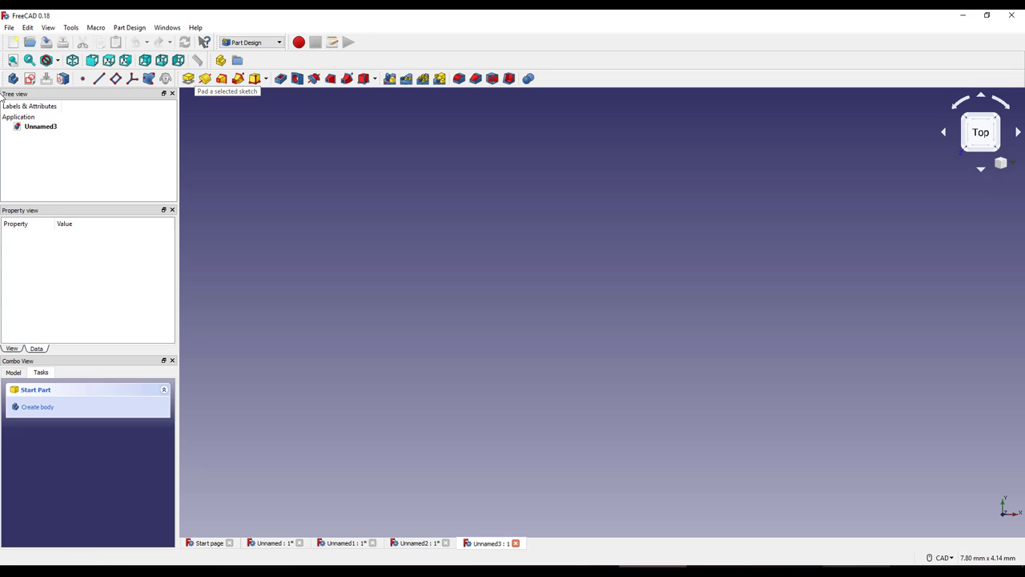
Stay in Part Design and start a new Body sketch on the XY_Plane.
{"action": "left_click", "coordinate": [249, 42]}
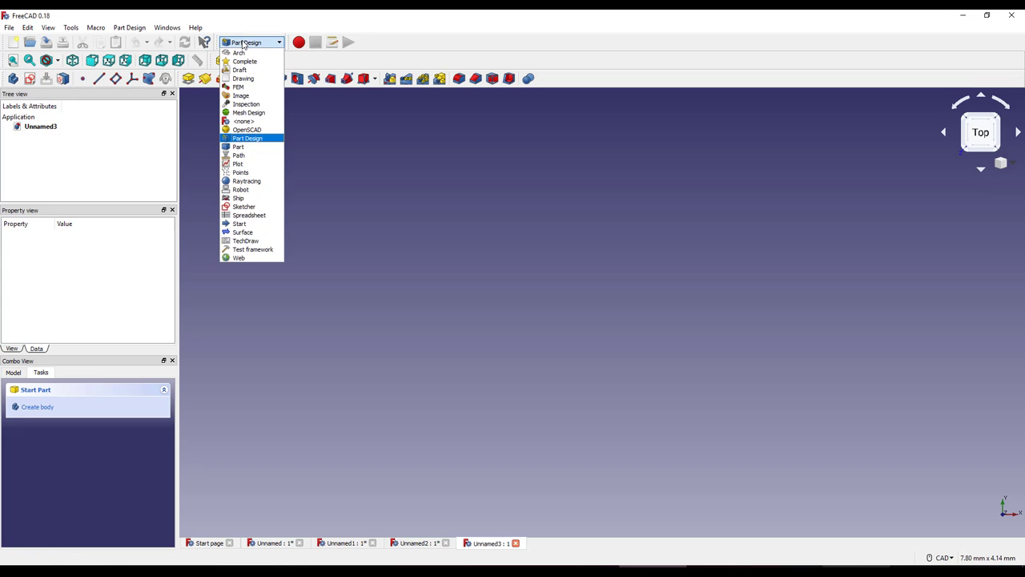
{"action": "left_click", "coordinate": [248, 41]}
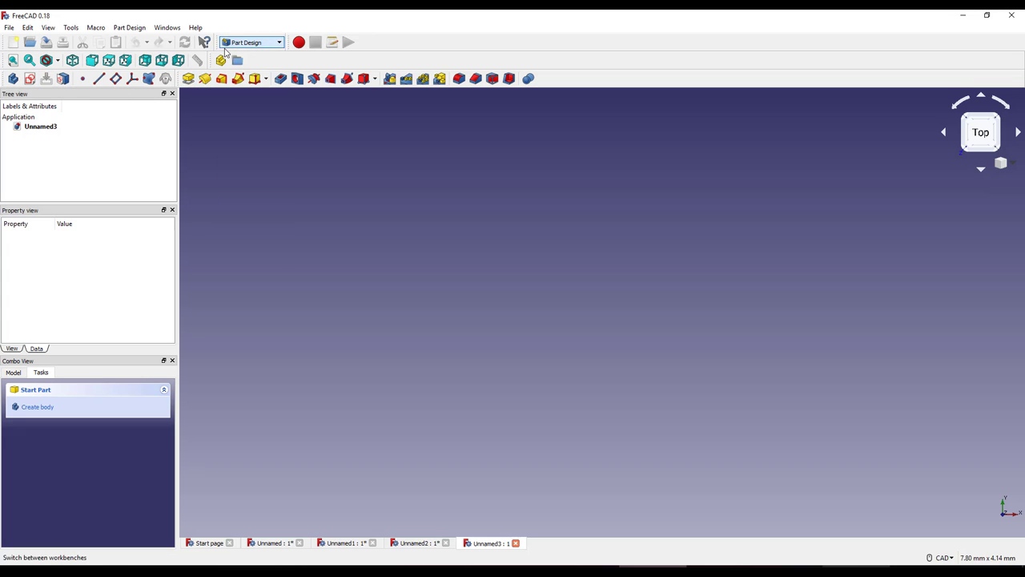
{"action": "left_click", "coordinate": [30, 79]}
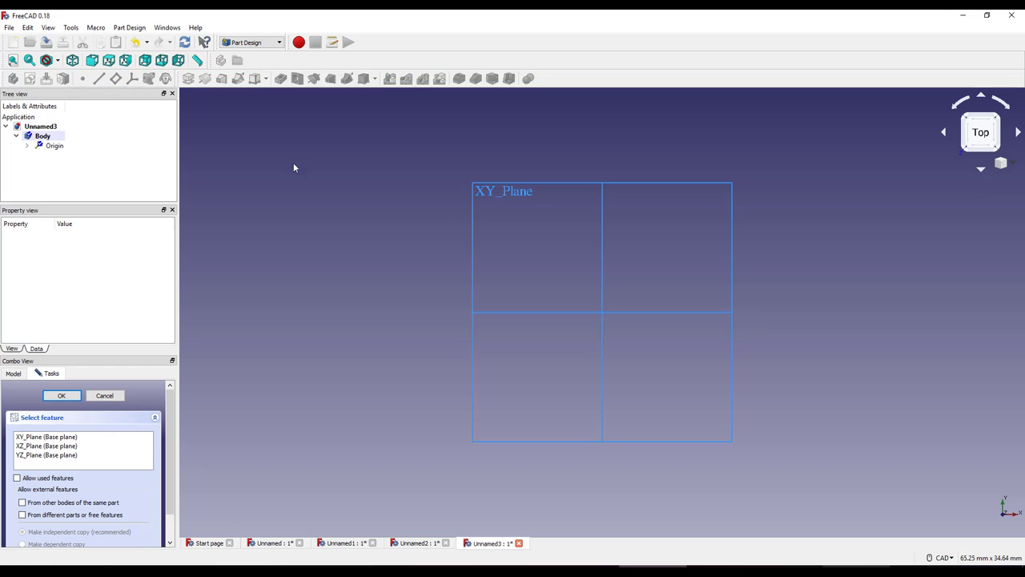
{"action": "left_click", "coordinate": [70, 438]}
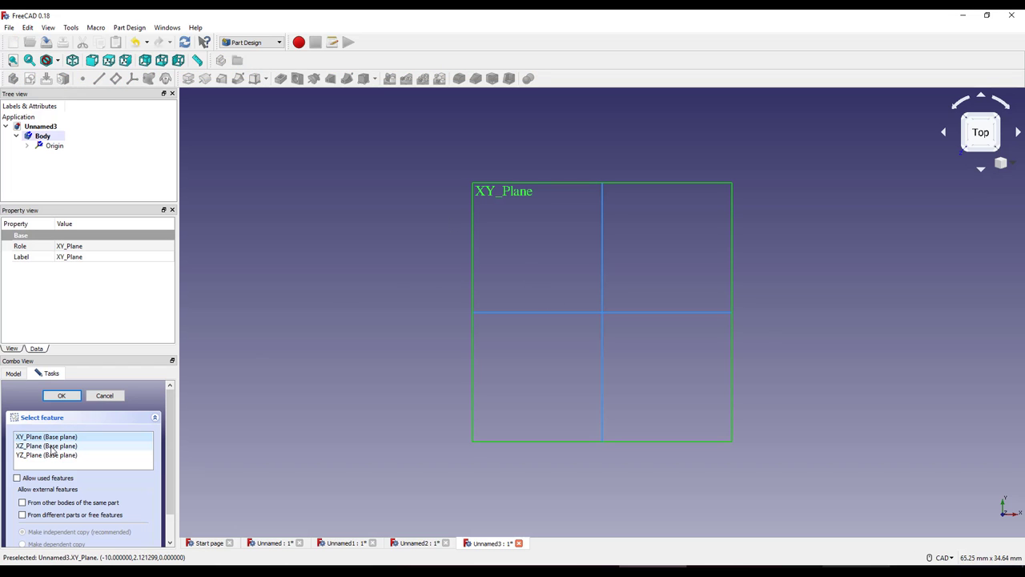
{"action": "left_click", "coordinate": [64, 397]}
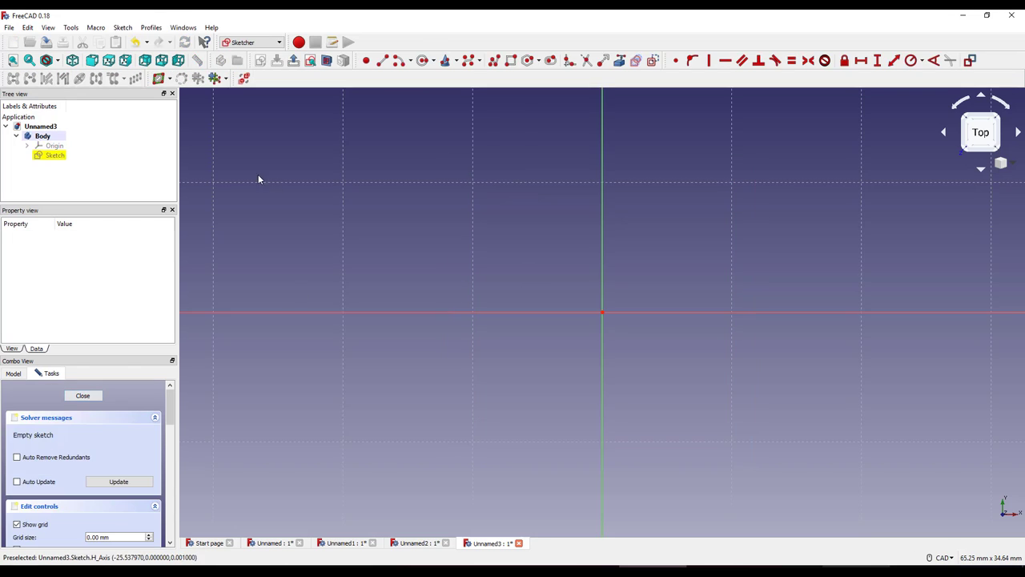
Draw a circle centred on the sketch origin and finish the sketch.
{"action": "left_click", "coordinate": [424, 62]}
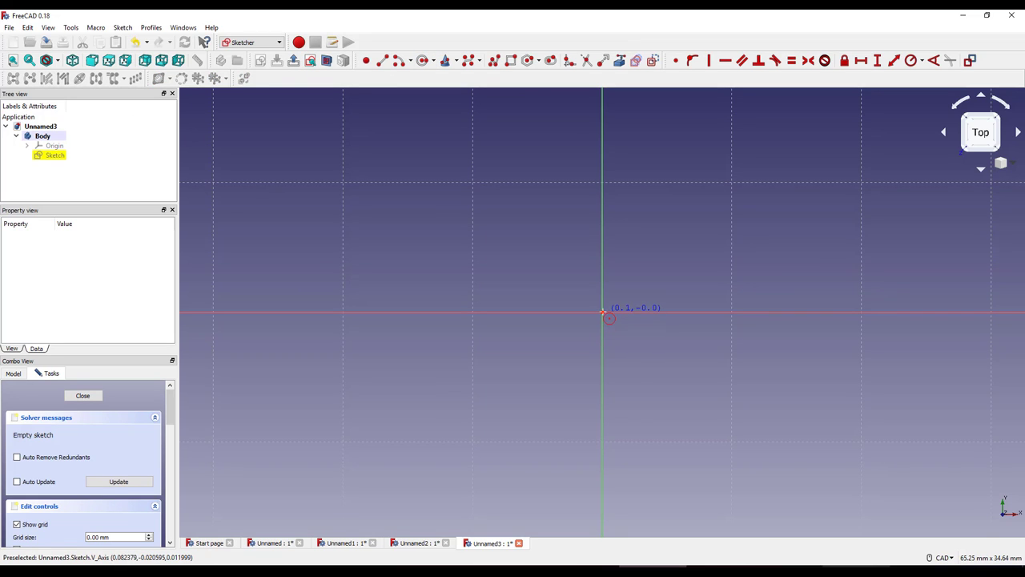
{"action": "left_click", "coordinate": [602, 313]}
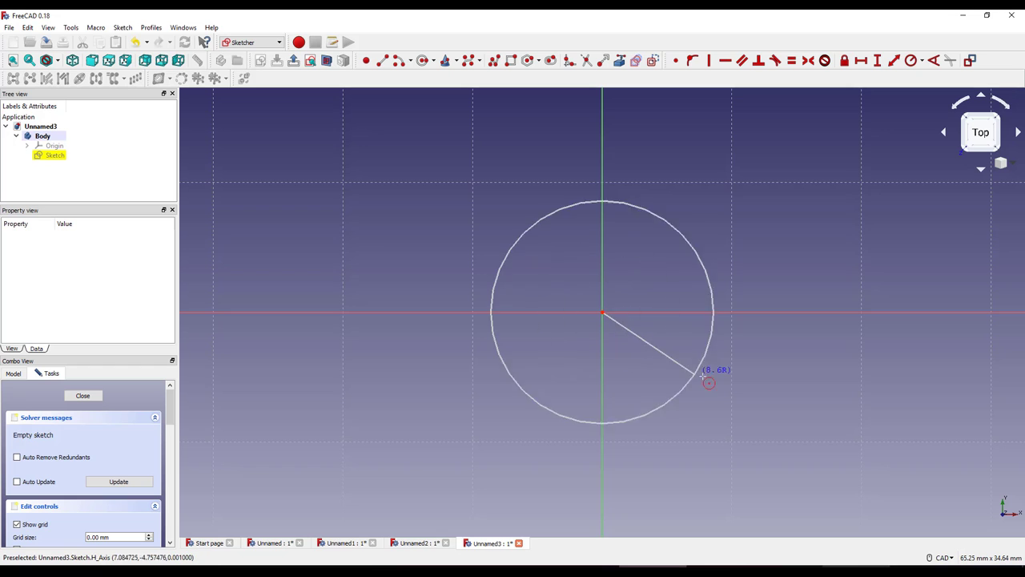
{"action": "left_click", "coordinate": [717, 313]}
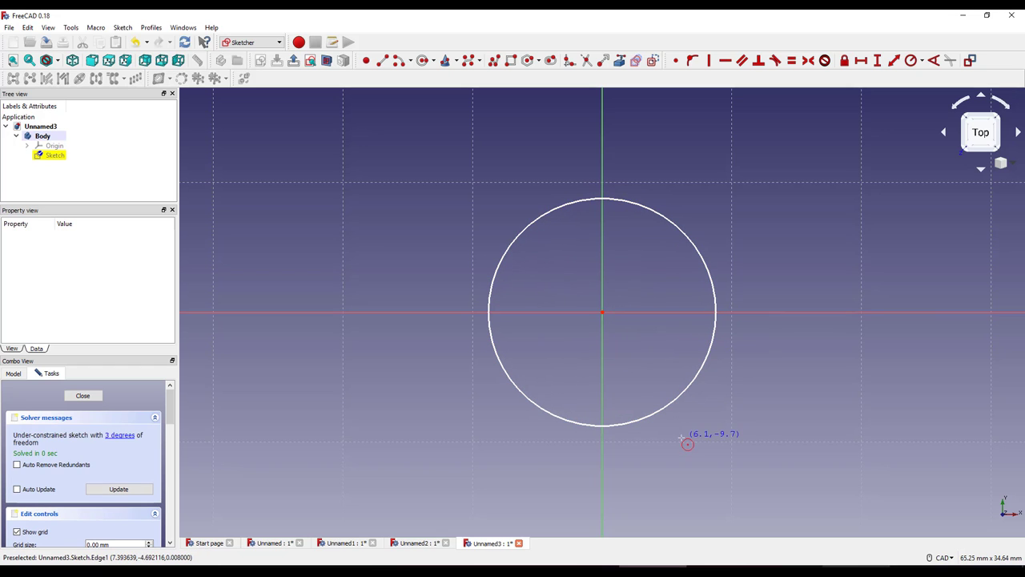
{"action": "right_click", "coordinate": [45, 157]}
Pad the circle sketch into a 15 mm cylinder preview, view it isometrically, then cancel the pad.
{"action": "left_click", "coordinate": [86, 177]}
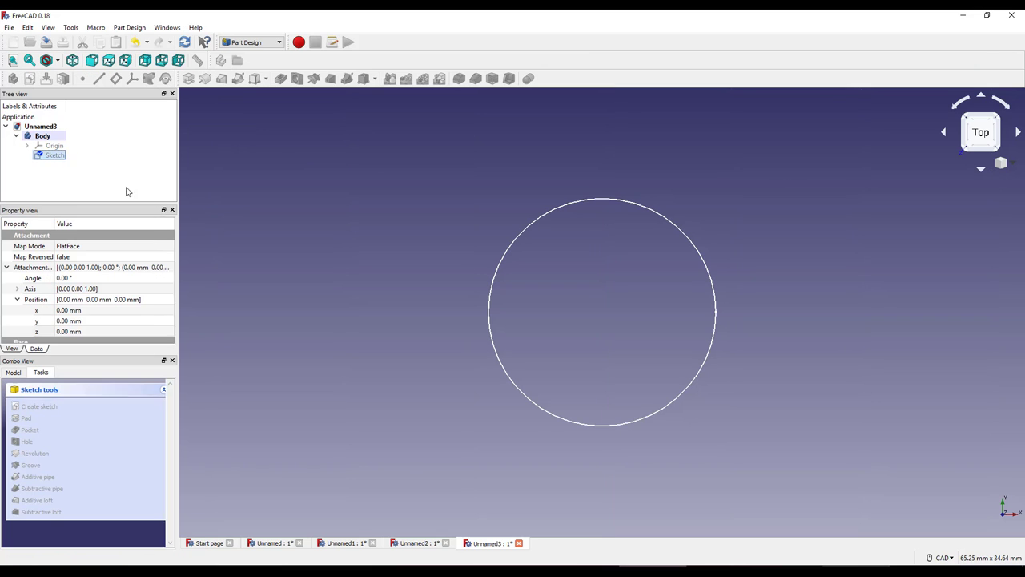
{"action": "left_click", "coordinate": [499, 270]}
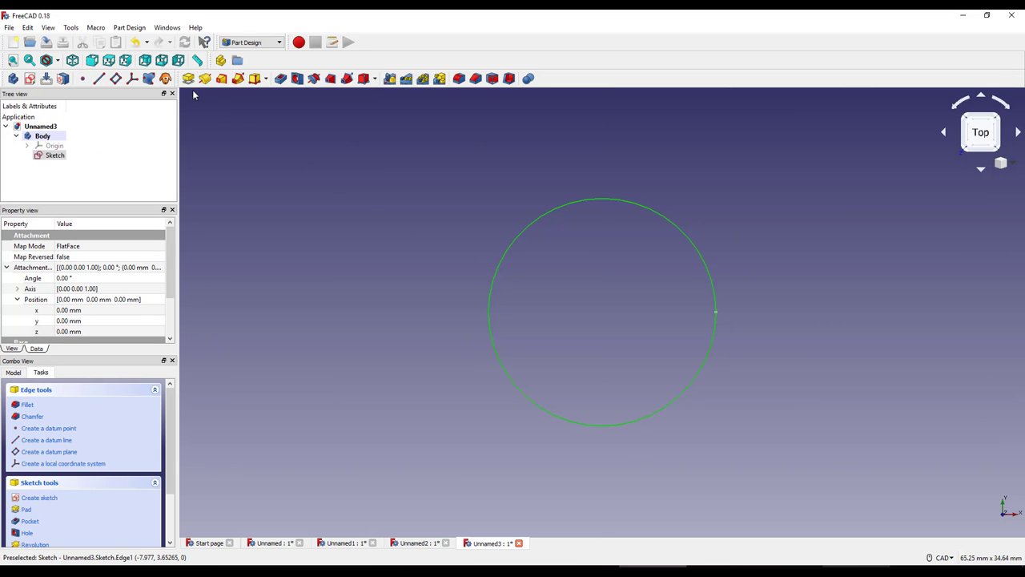
{"action": "left_click", "coordinate": [188, 77]}
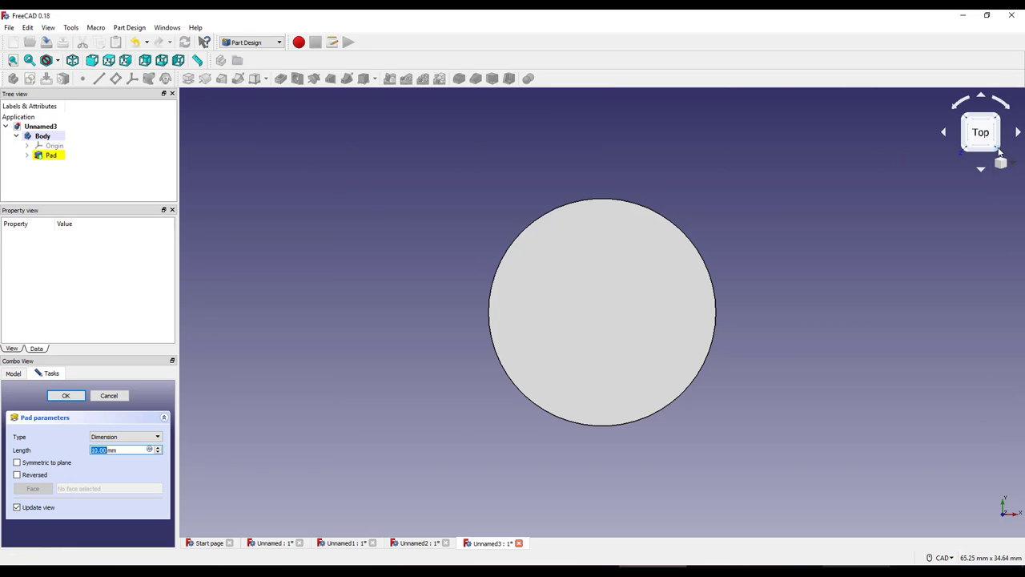
{"action": "left_click", "coordinate": [1000, 152]}
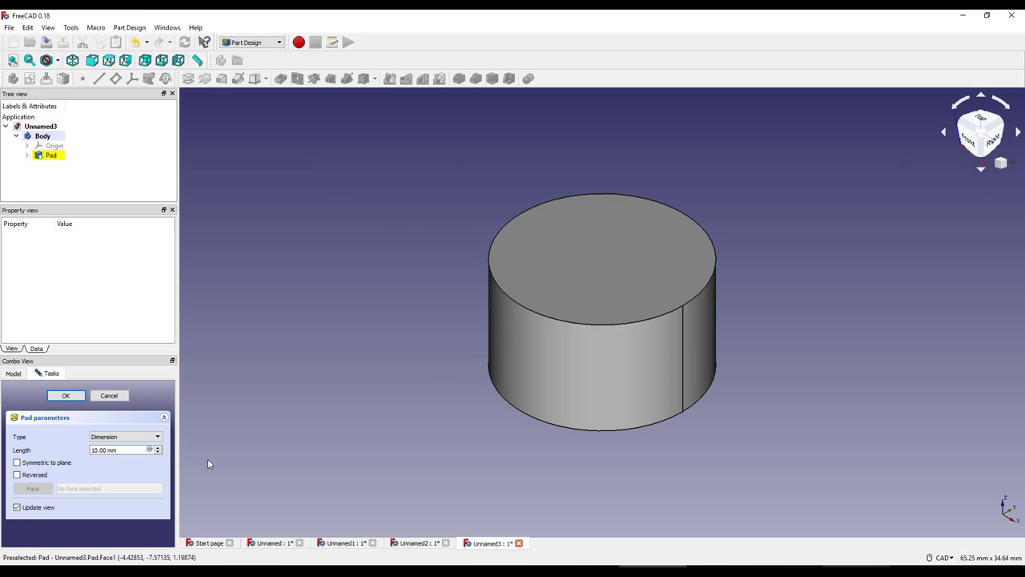
{"action": "scroll", "coordinate": [163, 442], "scroll_direction": "up", "scroll_amount": 5}
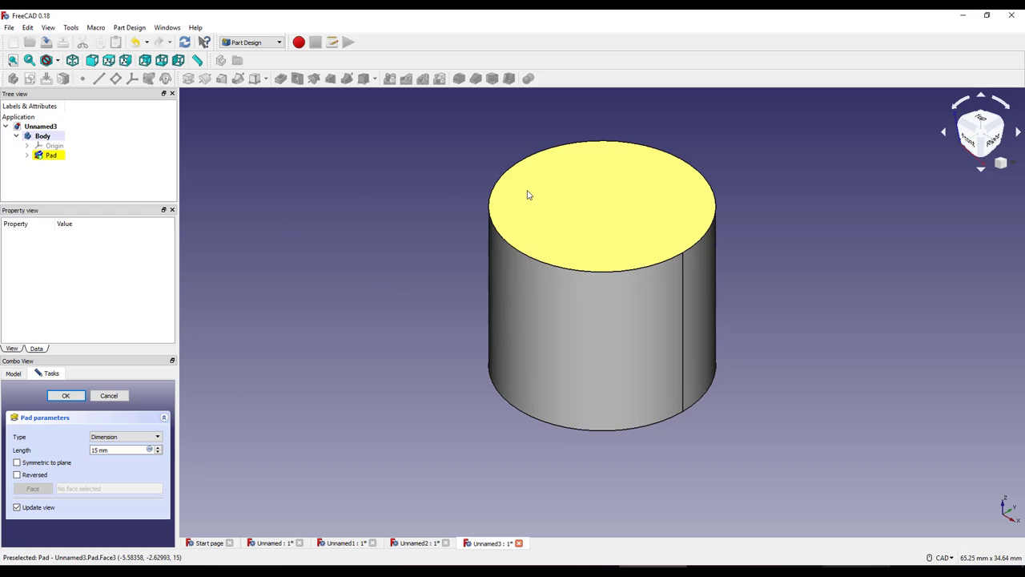
{"action": "key", "text": "Escape"}
Undo the circle sketch and body, then start a new Body sketch on the XY_Plane.
{"action": "key", "text": "ctrl+z"}
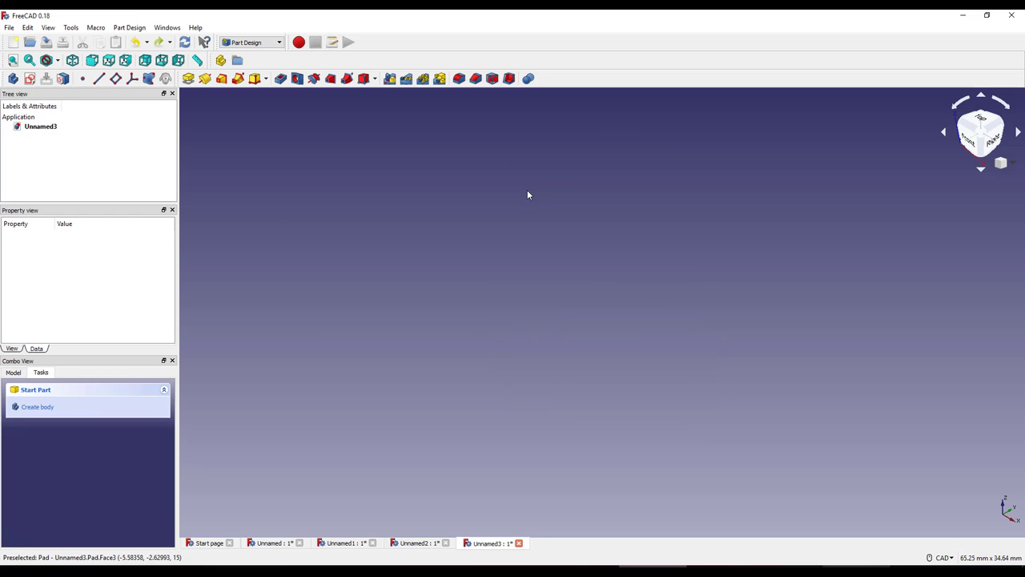
{"action": "left_click", "coordinate": [30, 78]}
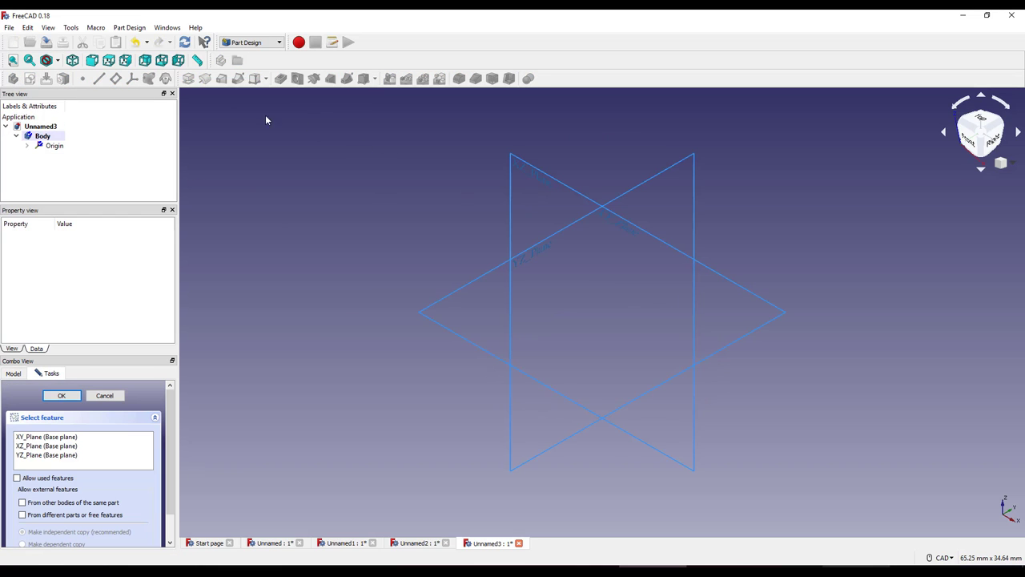
{"action": "left_click", "coordinate": [462, 338]}
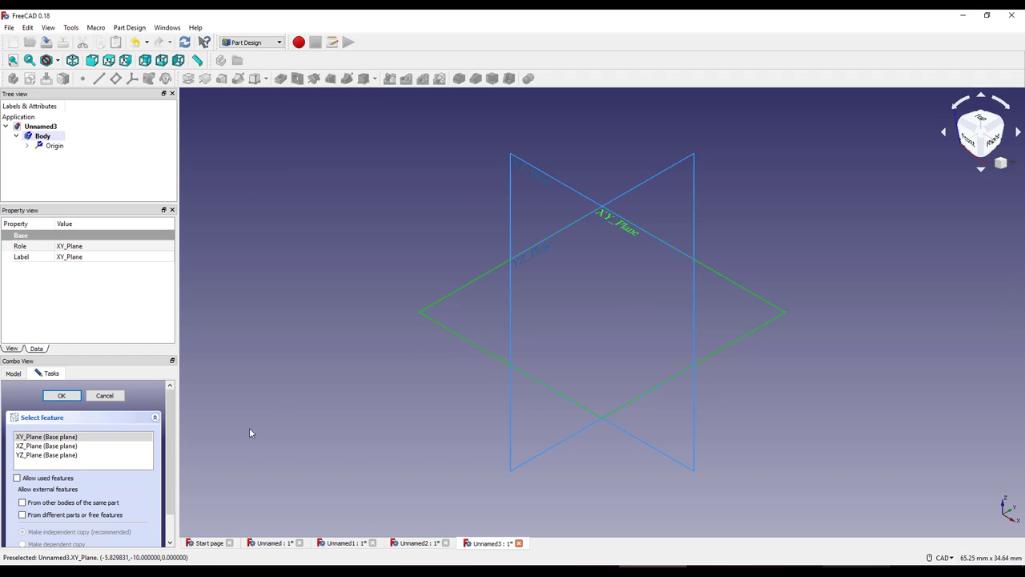
{"action": "left_click", "coordinate": [61, 395]}
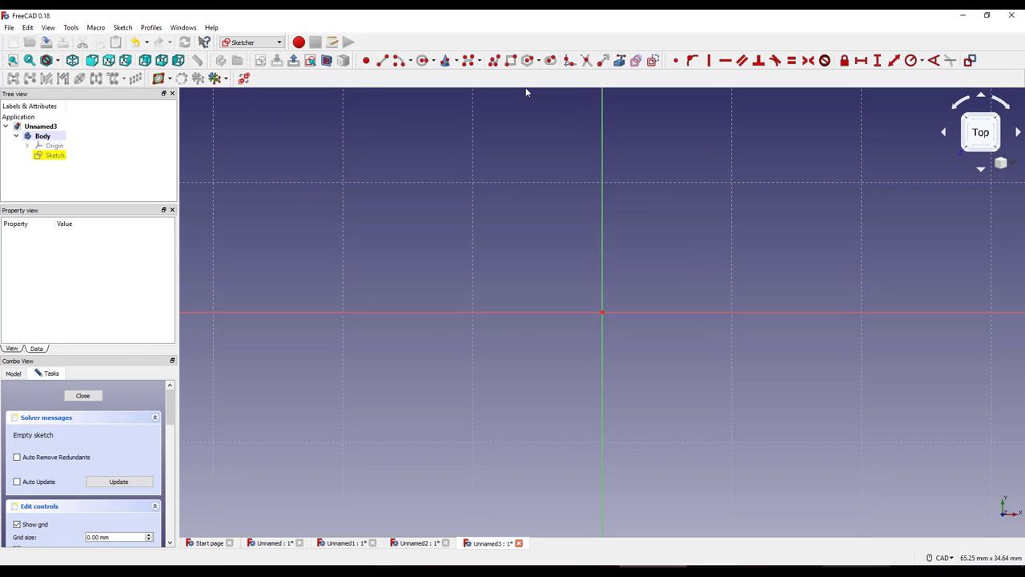
Draw a square rectangle around the origin and close the sketch.
{"action": "left_click", "coordinate": [510, 61]}
{"action": "left_click", "coordinate": [533, 255]}
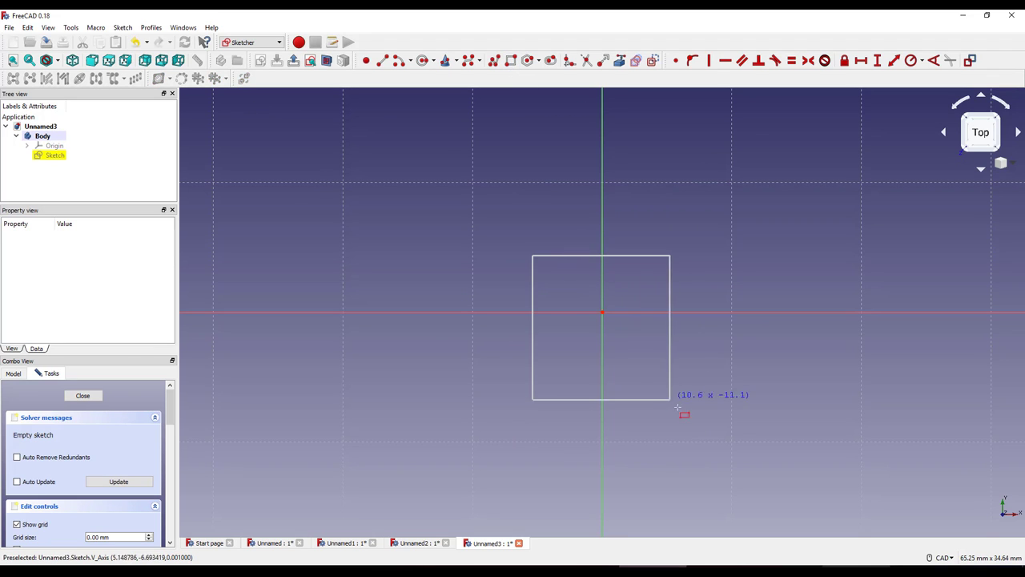
{"action": "left_click", "coordinate": [687, 415]}
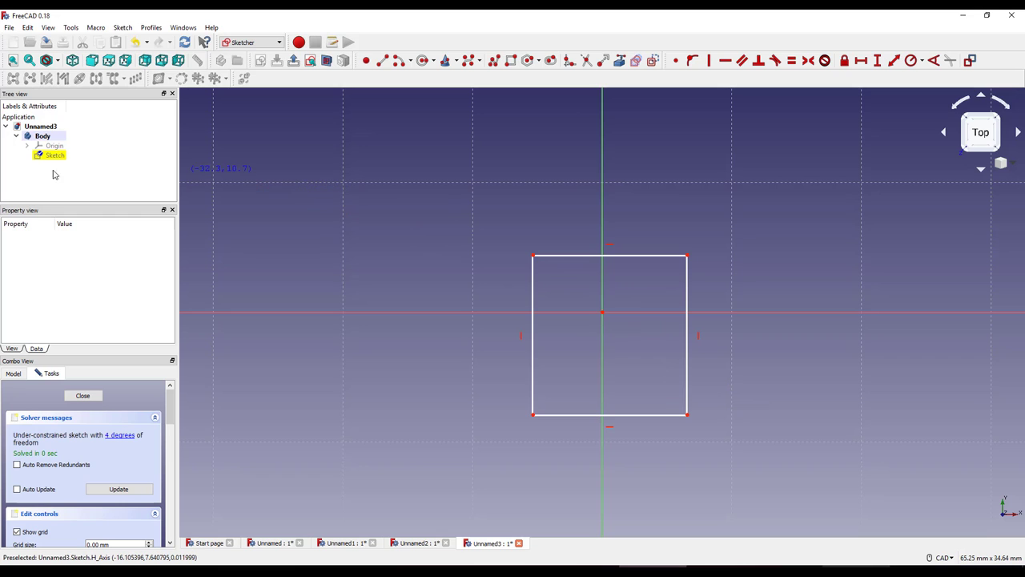
{"action": "left_click", "coordinate": [82, 395]}
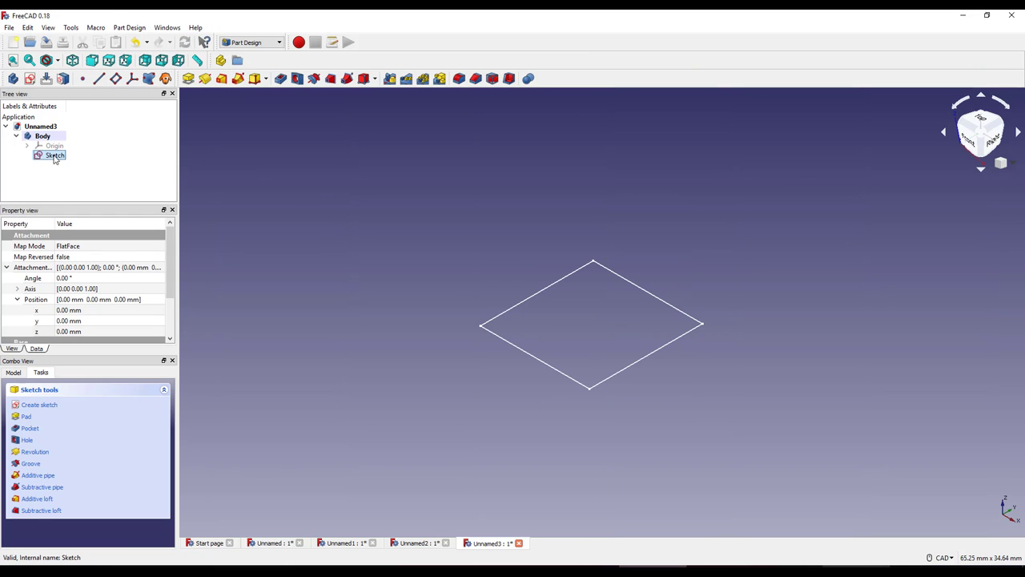
{"action": "right_click", "coordinate": [54, 159]}
Start a second sketch, Sketch001, on the XY_Plane in the same Body.
{"action": "left_click", "coordinate": [19, 181]}
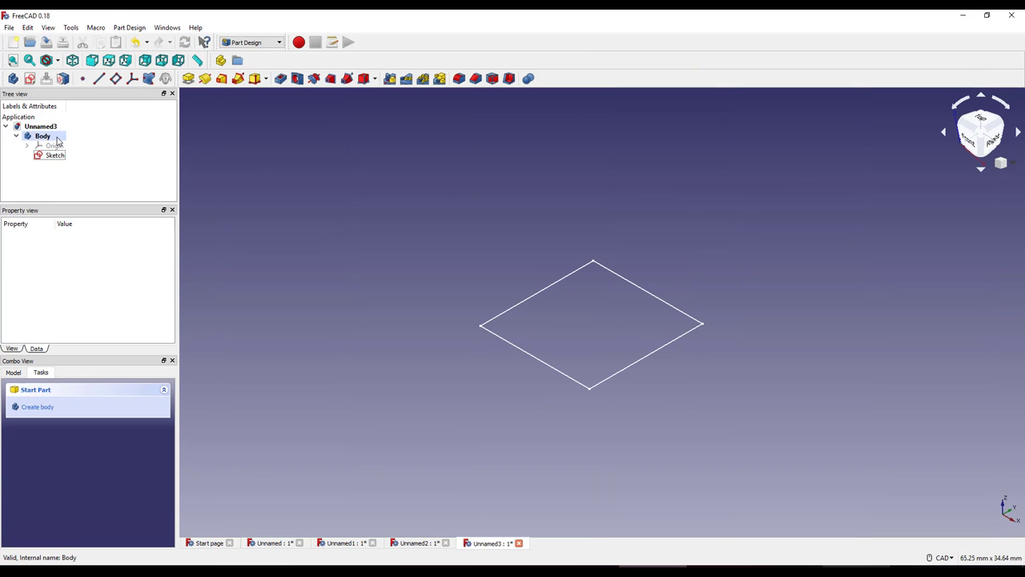
{"action": "left_click", "coordinate": [57, 139]}
{"action": "left_click", "coordinate": [30, 78]}
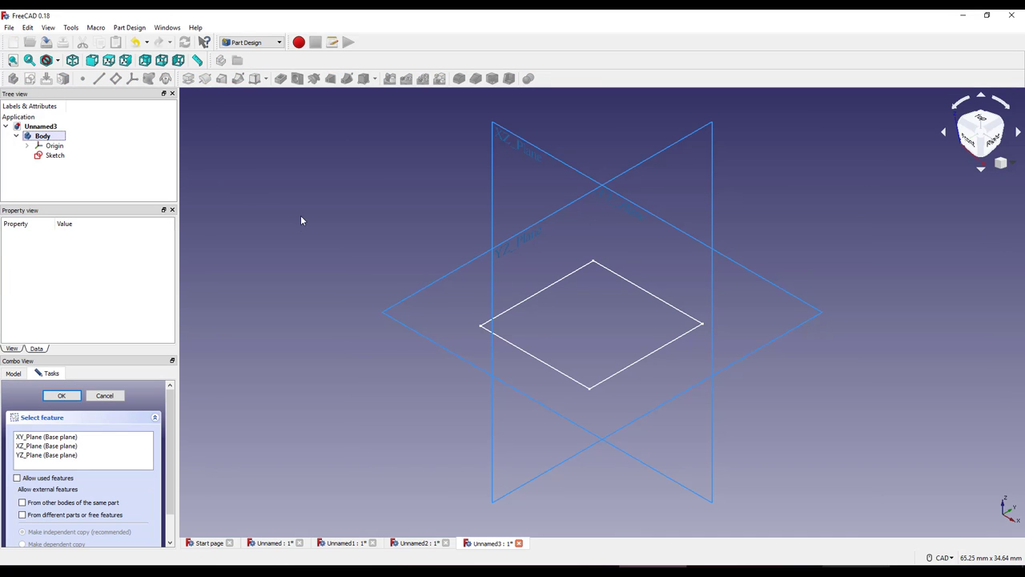
{"action": "left_click", "coordinate": [92, 436]}
{"action": "left_click", "coordinate": [61, 395]}
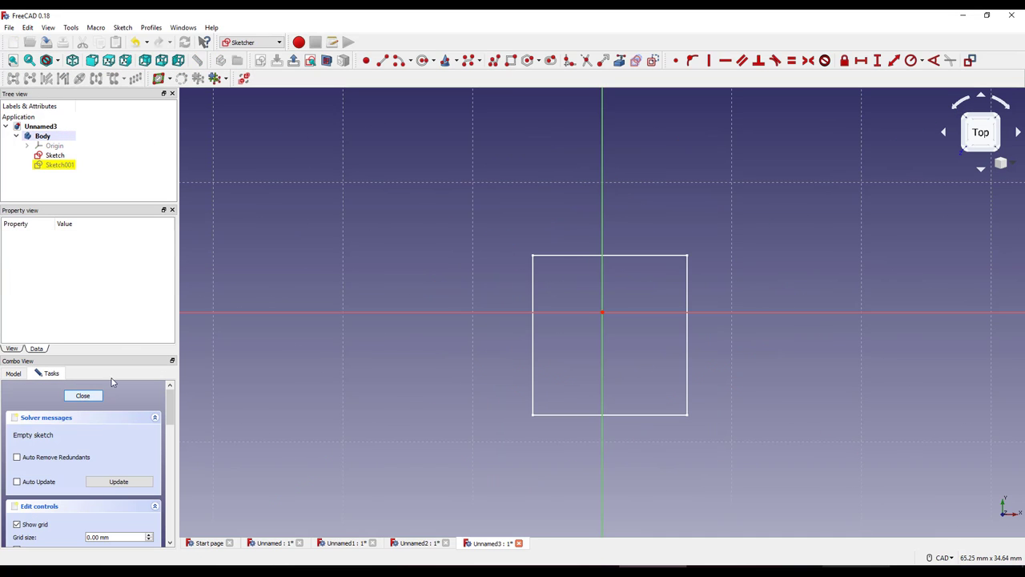
Draw an origin-centred circle inside the square and close Sketch001.
{"action": "left_click", "coordinate": [529, 63]}
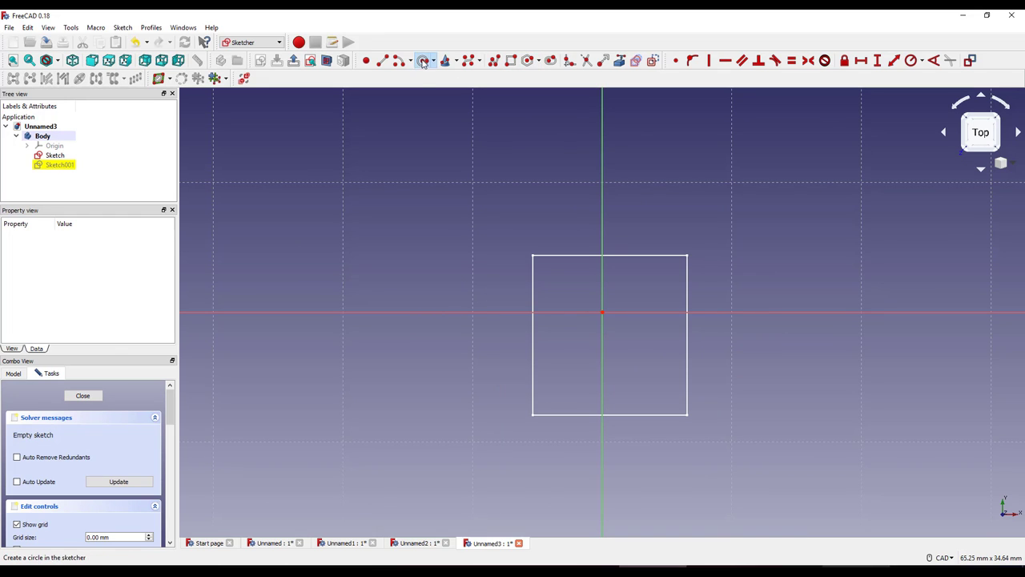
{"action": "left_click", "coordinate": [603, 312]}
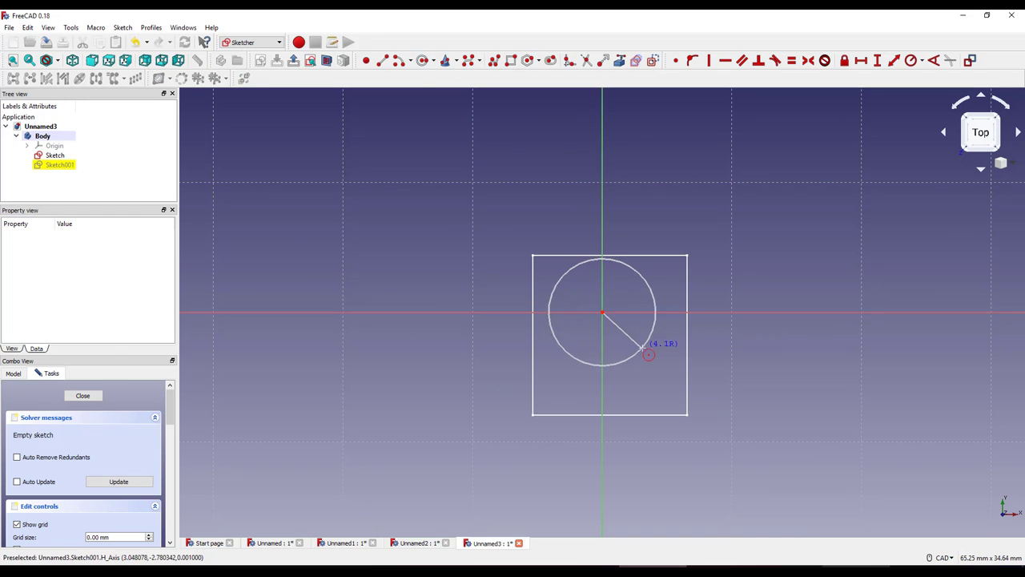
{"action": "left_click", "coordinate": [624, 330]}
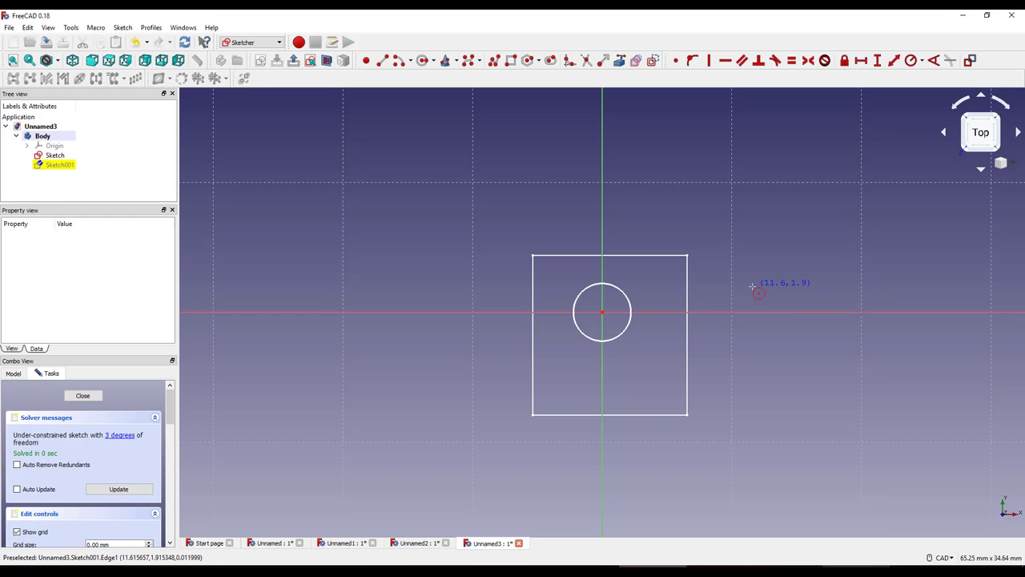
{"action": "right_click", "coordinate": [60, 170]}
{"action": "left_click", "coordinate": [92, 185]}
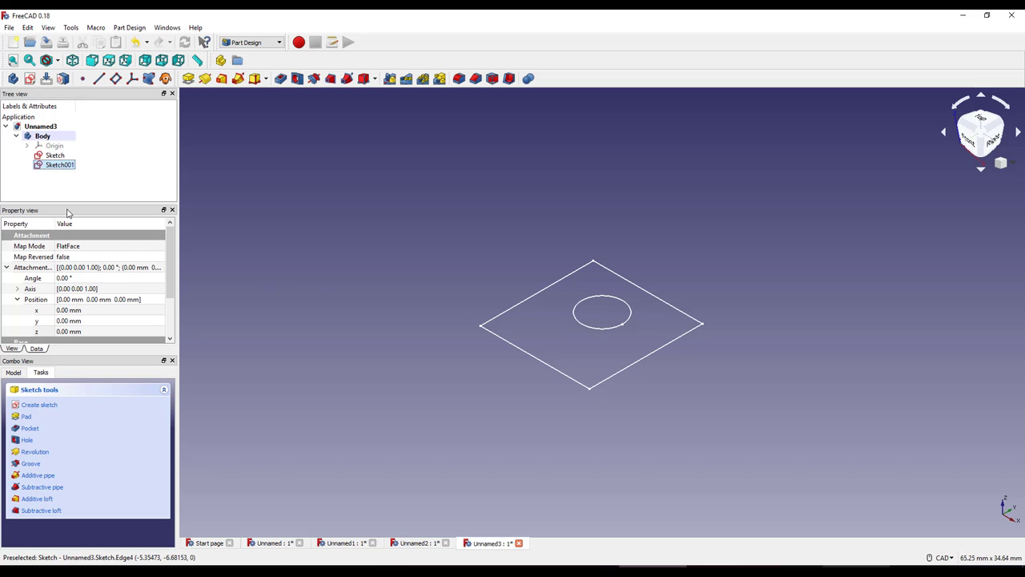
Raise Sketch001 to a z position of 11 mm.
{"action": "left_click", "coordinate": [101, 331]}
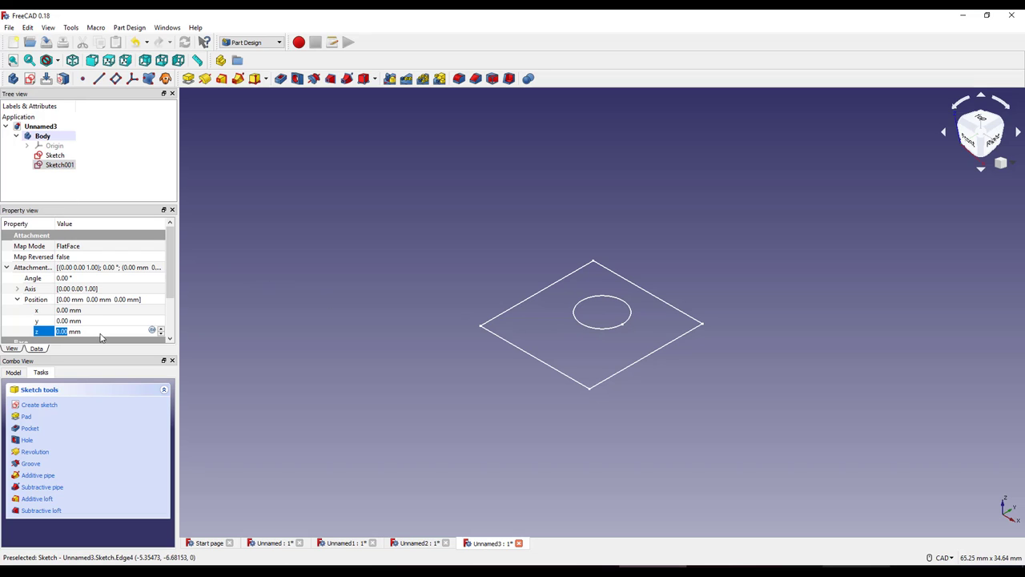
{"action": "type", "text": "11"}
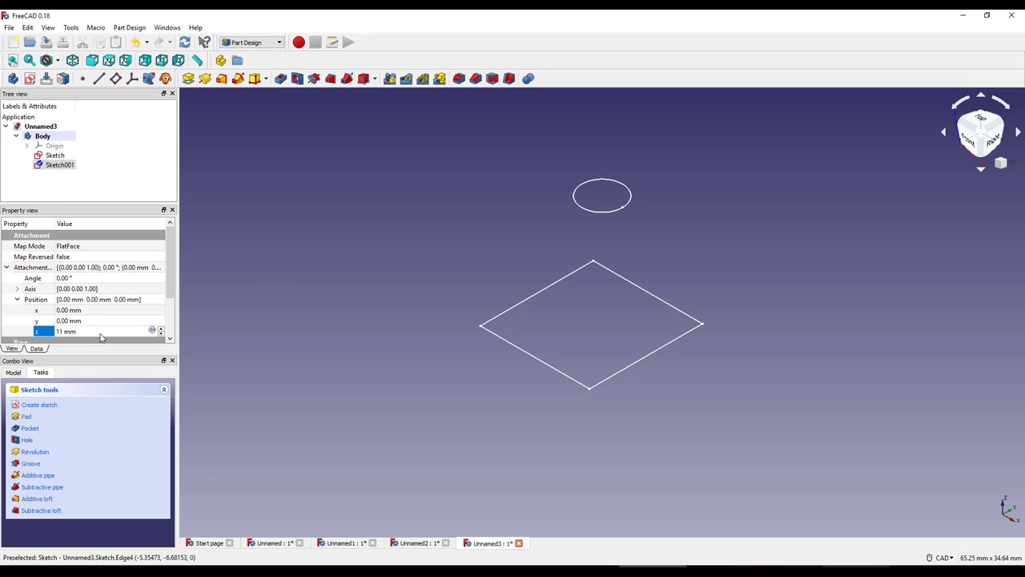
{"action": "left_click", "coordinate": [413, 280]}
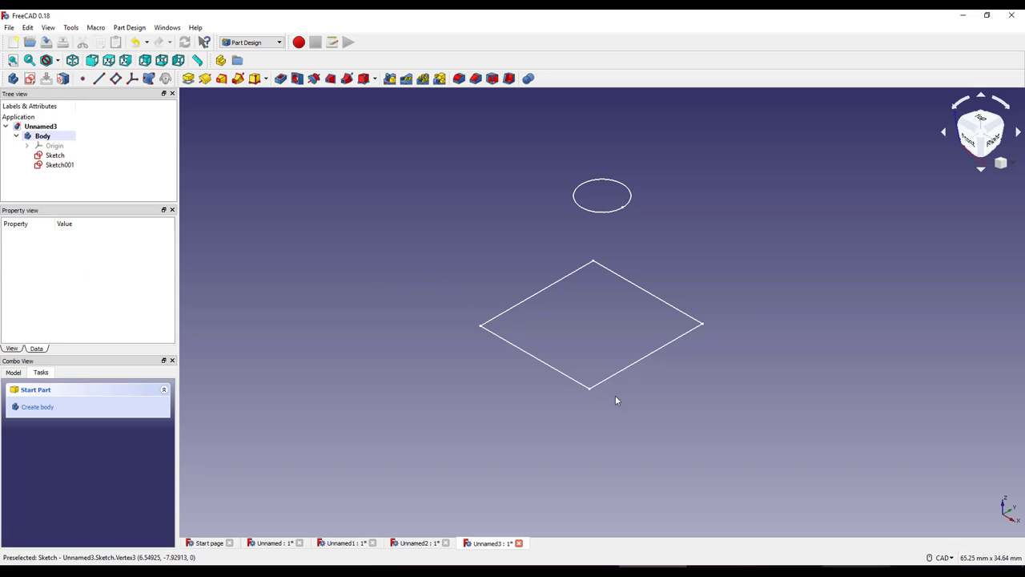
Loft the square Sketch to the raised circle Sketch001, then start a new Body sketch on XY.
{"action": "left_click", "coordinate": [220, 78]}
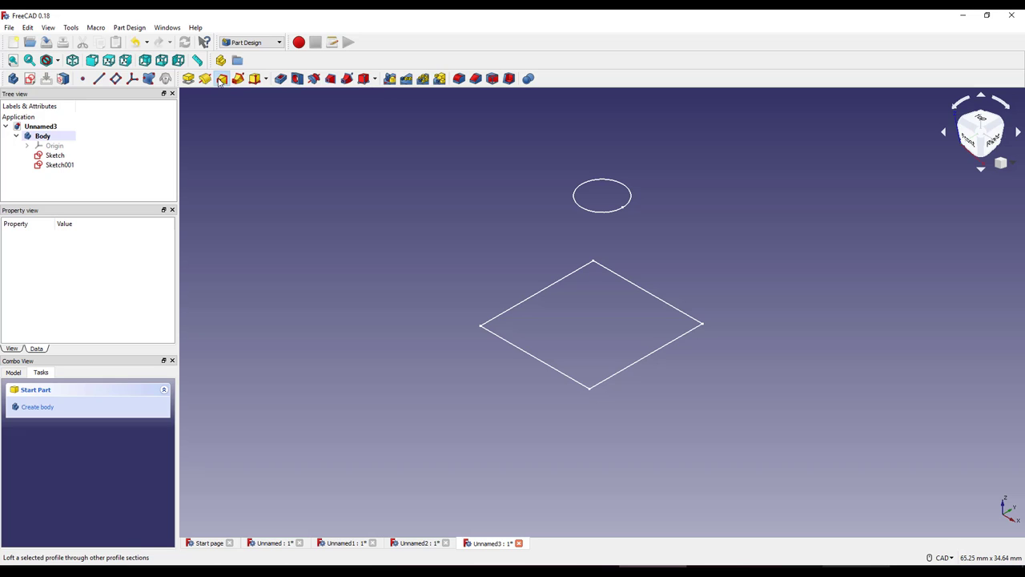
{"action": "left_click", "coordinate": [47, 437]}
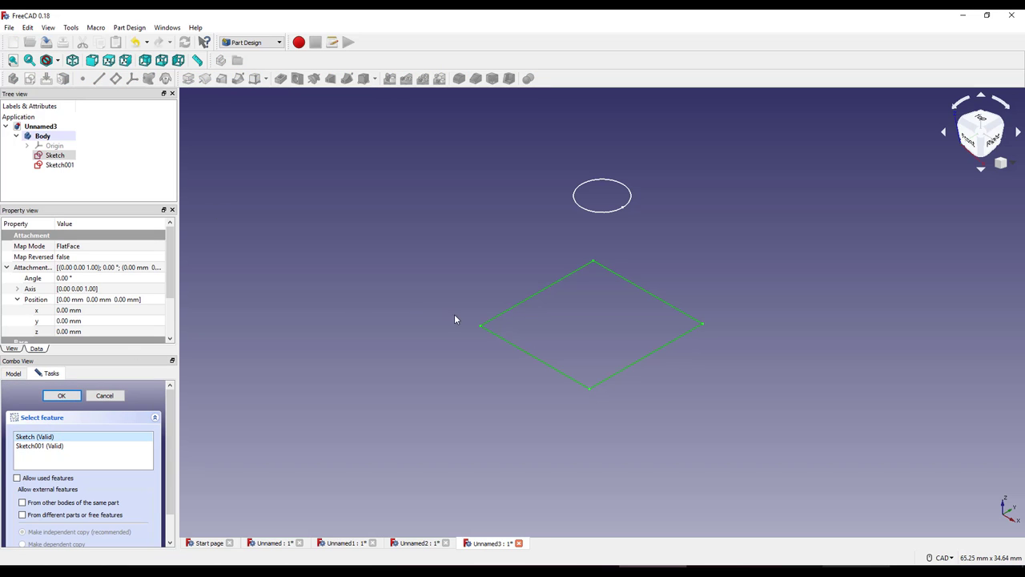
{"action": "left_click", "coordinate": [61, 396]}
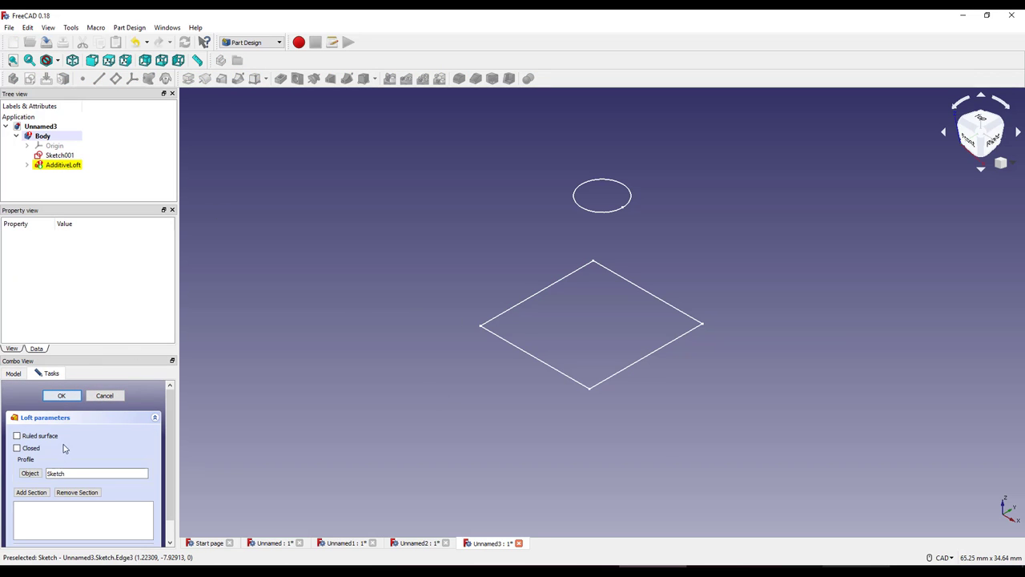
{"action": "left_click", "coordinate": [39, 497]}
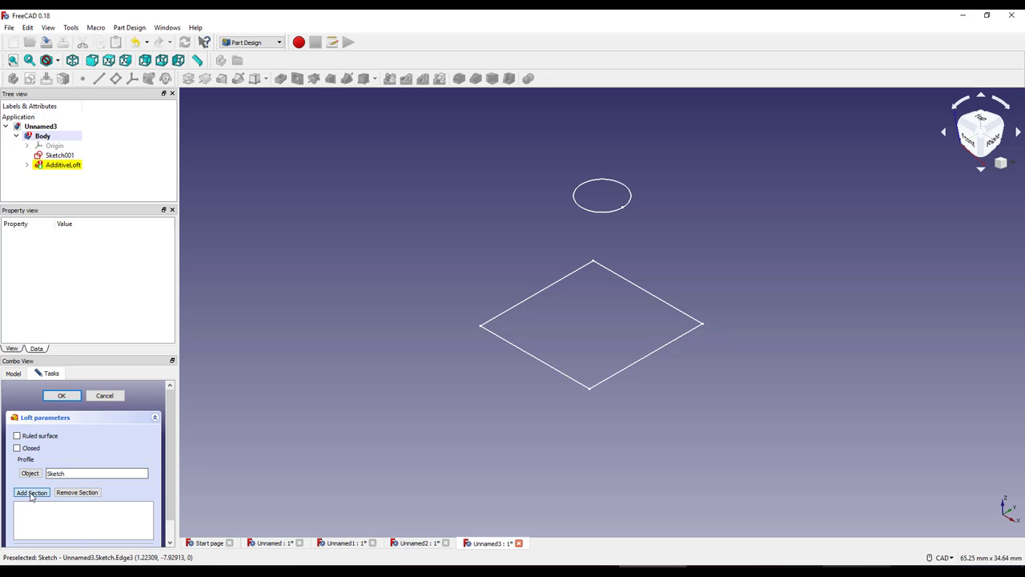
{"action": "left_click", "coordinate": [594, 212]}
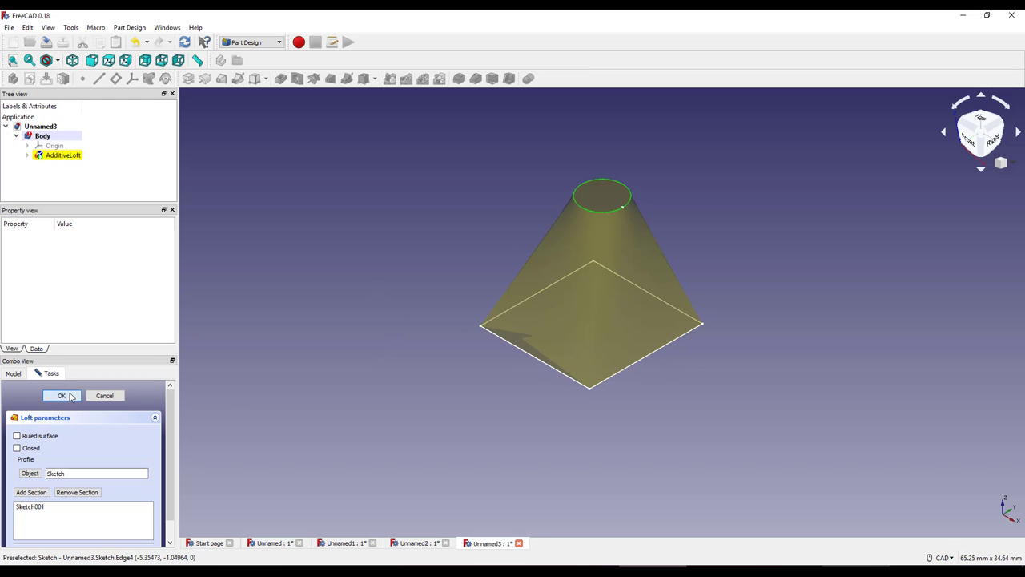
{"action": "left_click", "coordinate": [61, 395]}
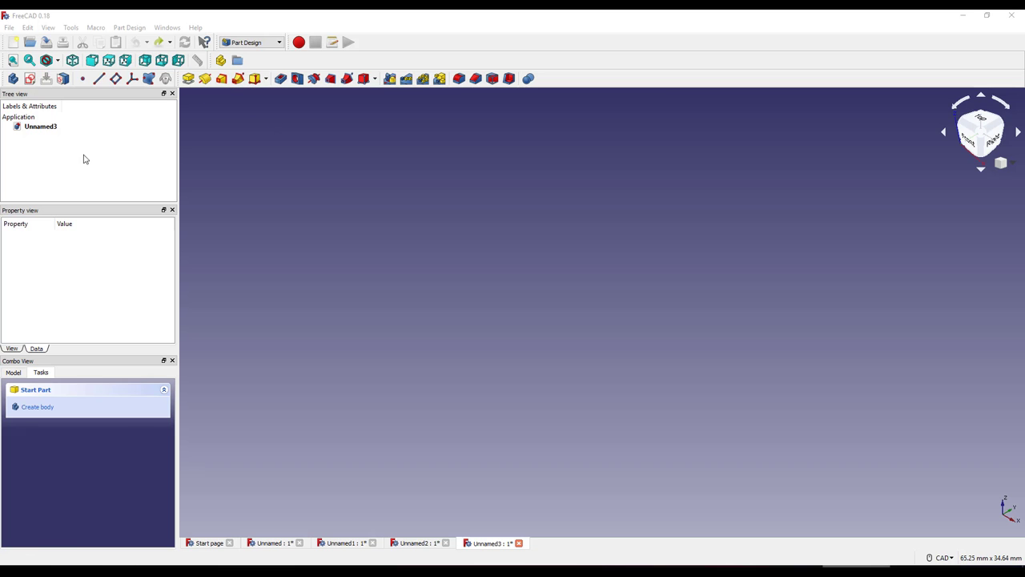
{"action": "left_click", "coordinate": [29, 80]}
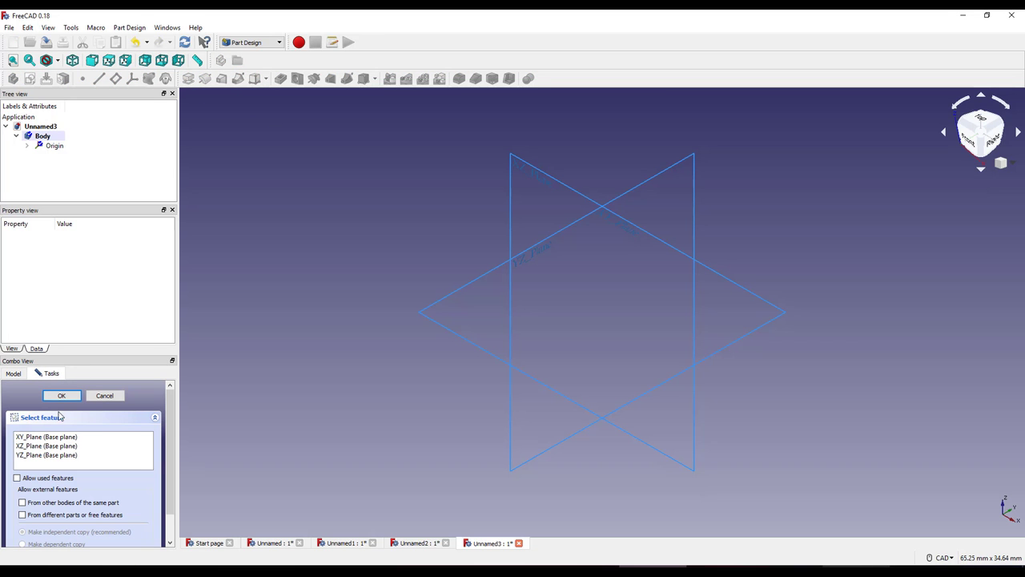
{"action": "left_click", "coordinate": [46, 436]}
Draw a regular hexagon centred on the origin of the XY sketch and close it.
{"action": "left_click", "coordinate": [61, 395]}
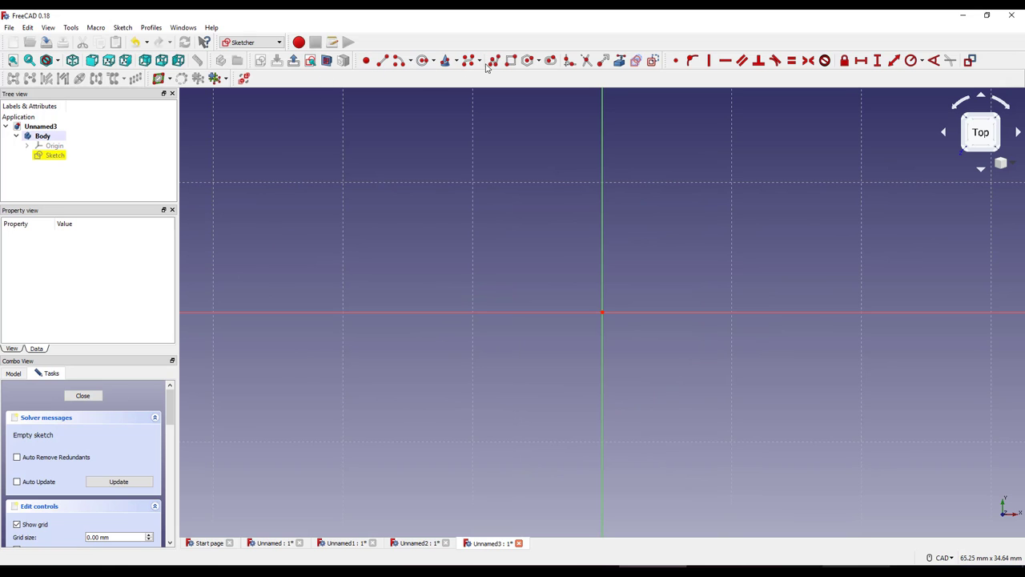
{"action": "left_click", "coordinate": [528, 61]}
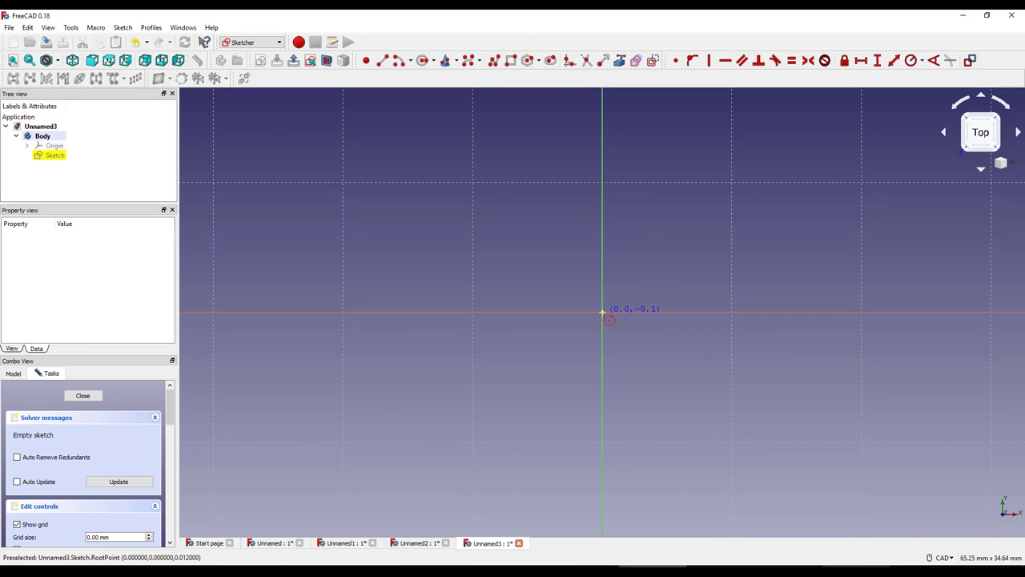
{"action": "left_click", "coordinate": [602, 312]}
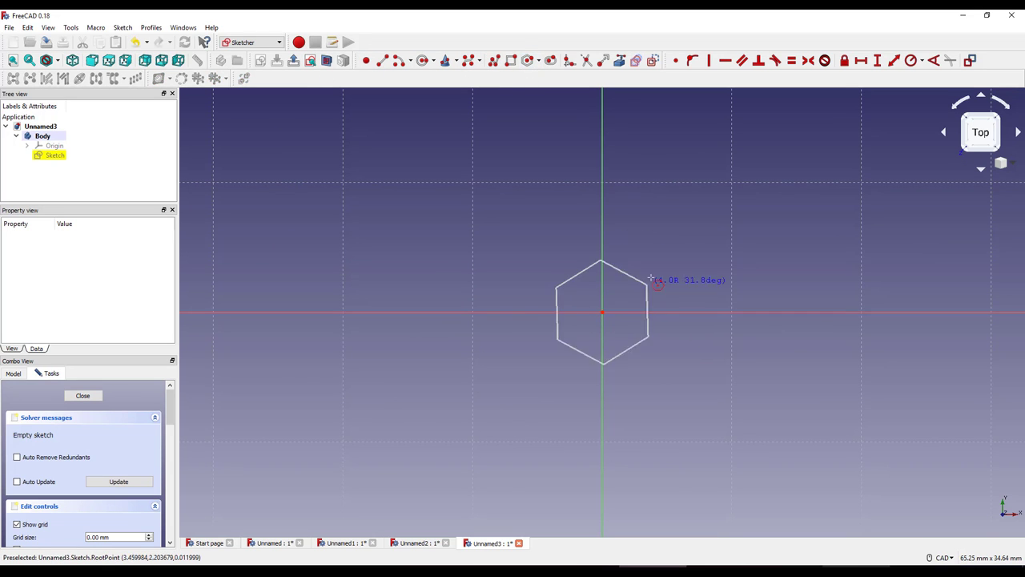
{"action": "left_click", "coordinate": [674, 313]}
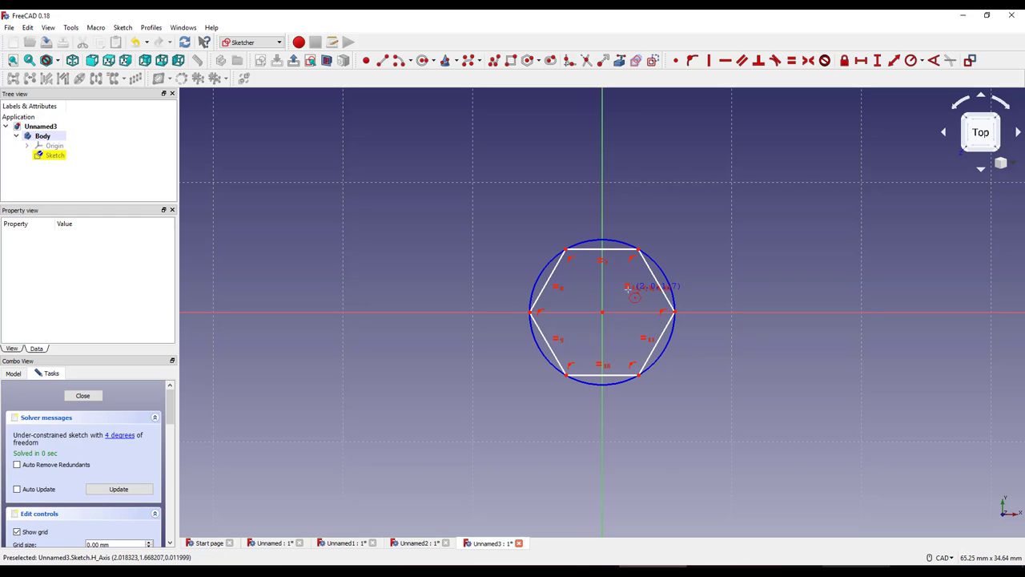
{"action": "left_click", "coordinate": [88, 396]}
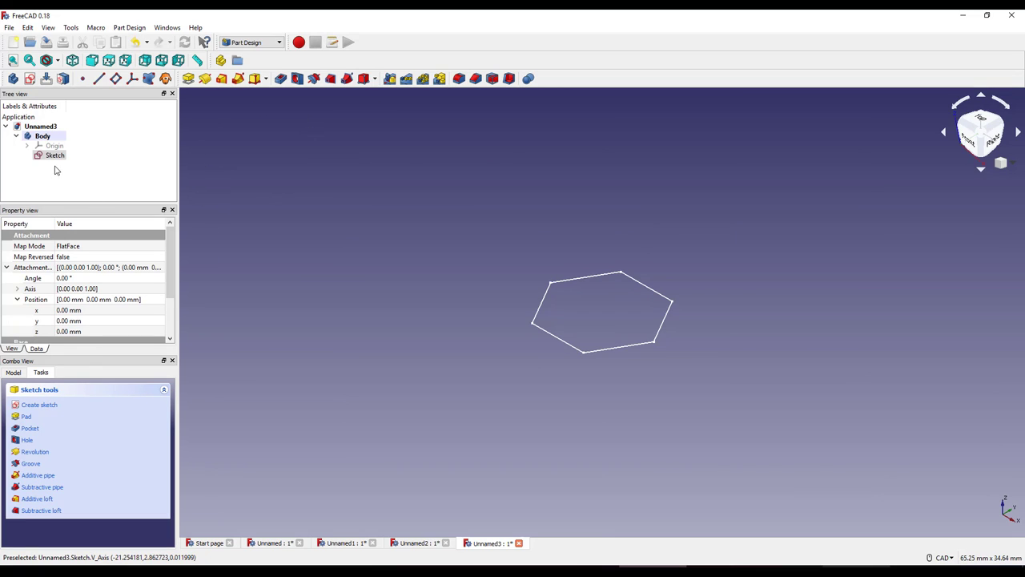
Add a second sketch, Sketch001, to the Body attached to the XZ_Plane.
{"action": "left_click", "coordinate": [30, 77]}
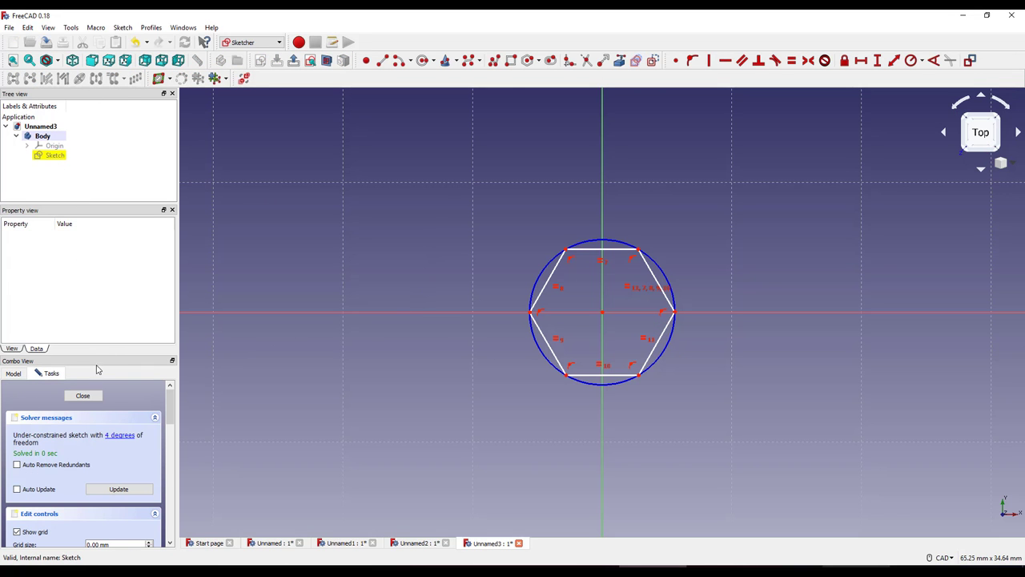
{"action": "left_click", "coordinate": [84, 395]}
{"action": "left_click", "coordinate": [43, 136]}
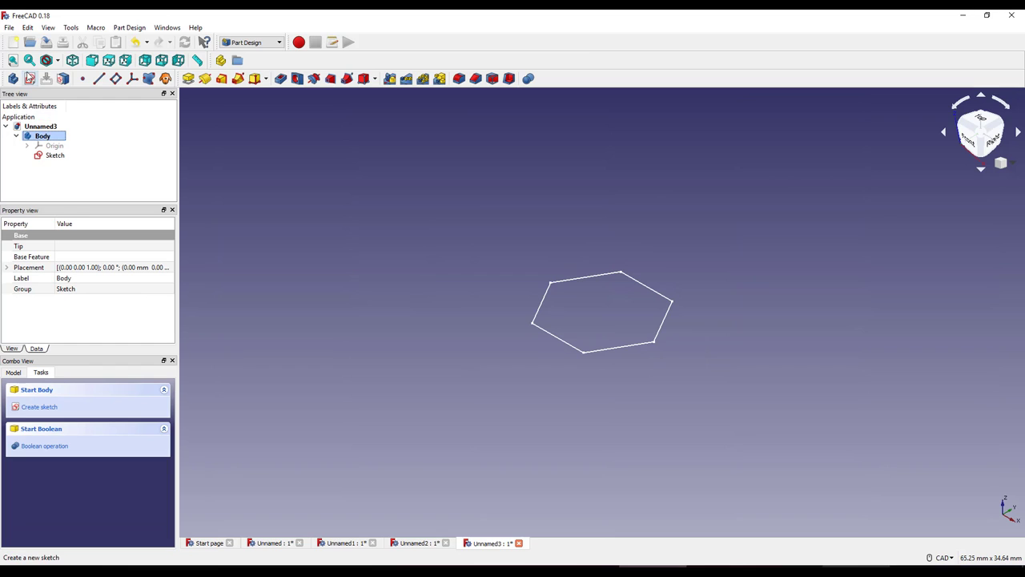
{"action": "left_click", "coordinate": [30, 78]}
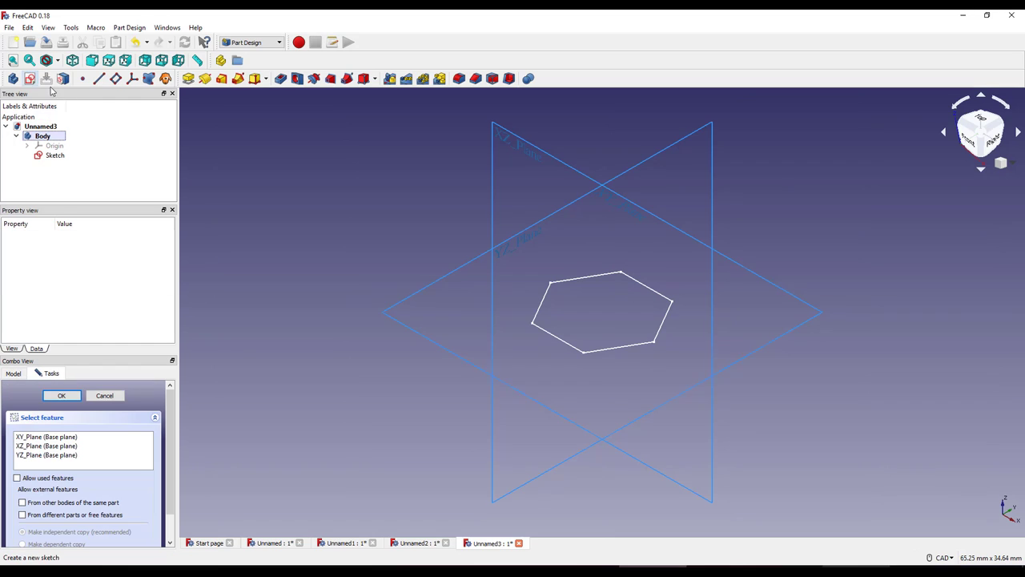
{"action": "left_click", "coordinate": [67, 446]}
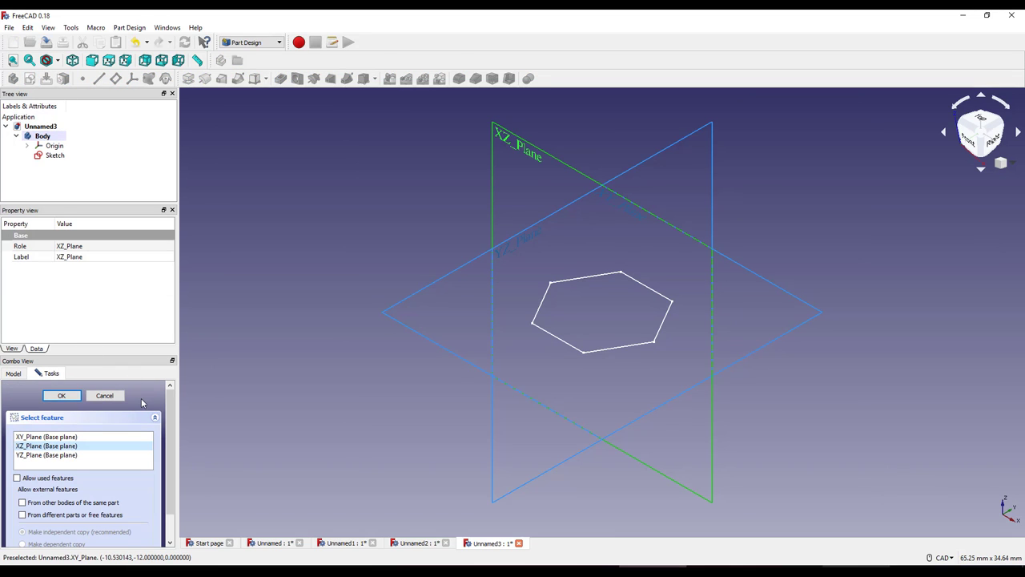
{"action": "left_click", "coordinate": [60, 396]}
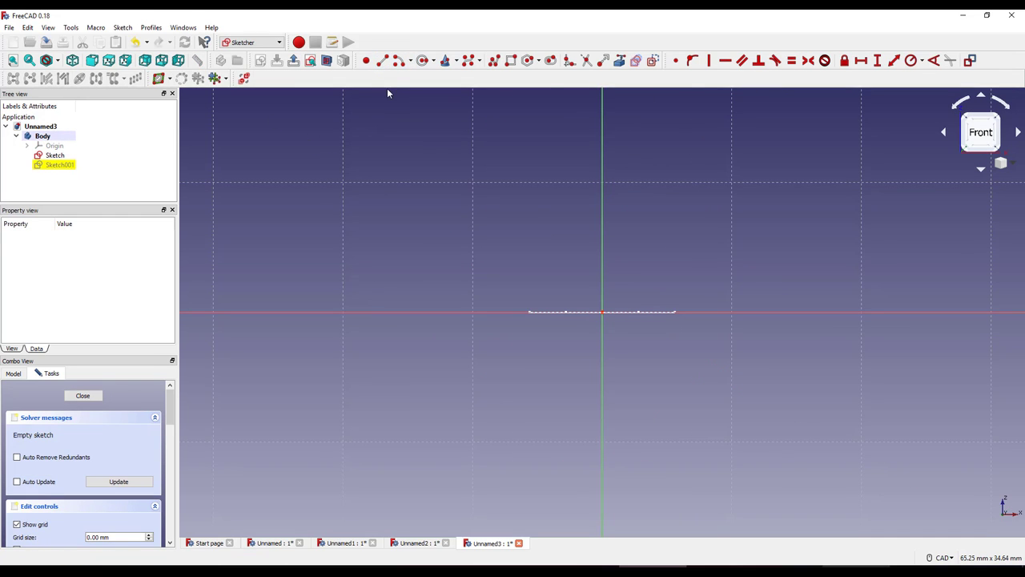
Sketch a connected polyline path rising above the hexagon and across to the right.
{"action": "left_click", "coordinate": [495, 64]}
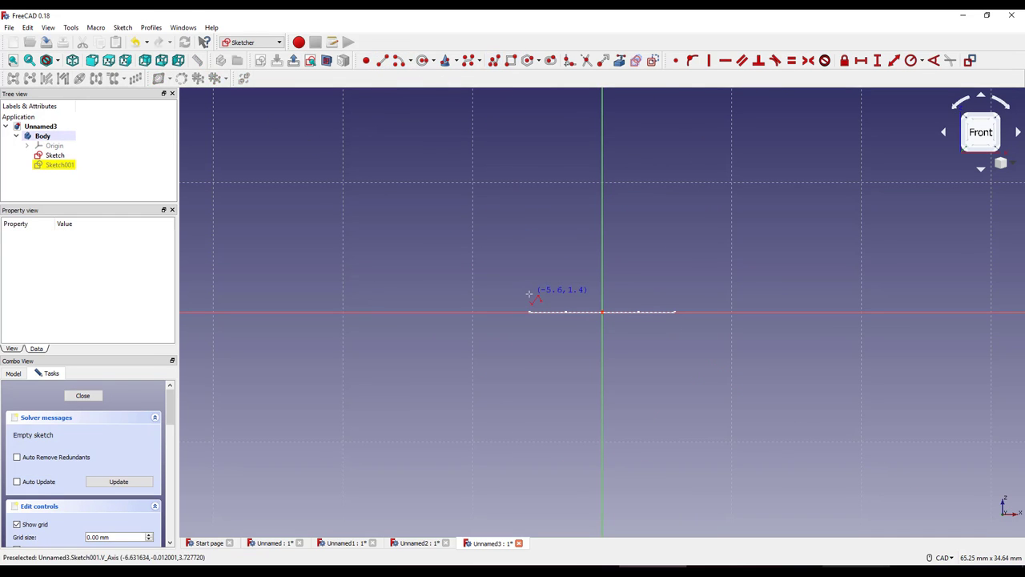
{"action": "left_click", "coordinate": [528, 295]}
{"action": "left_click", "coordinate": [518, 211]}
{"action": "left_click", "coordinate": [604, 187]}
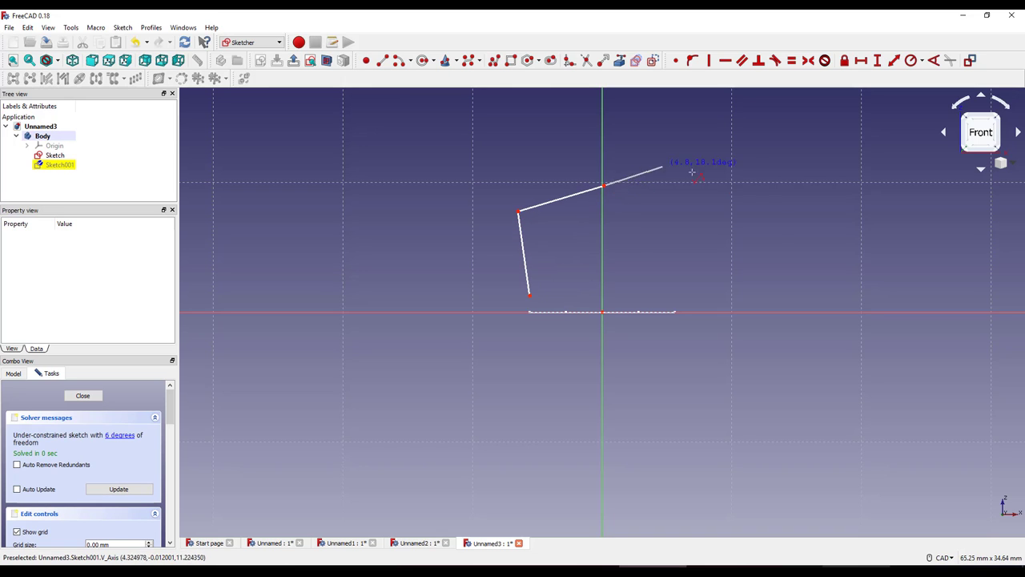
{"action": "left_click", "coordinate": [770, 201]}
{"action": "left_click", "coordinate": [787, 268]}
Undo all the path lines and close Sketch001 empty.
{"action": "key", "text": "ctrl+z"}
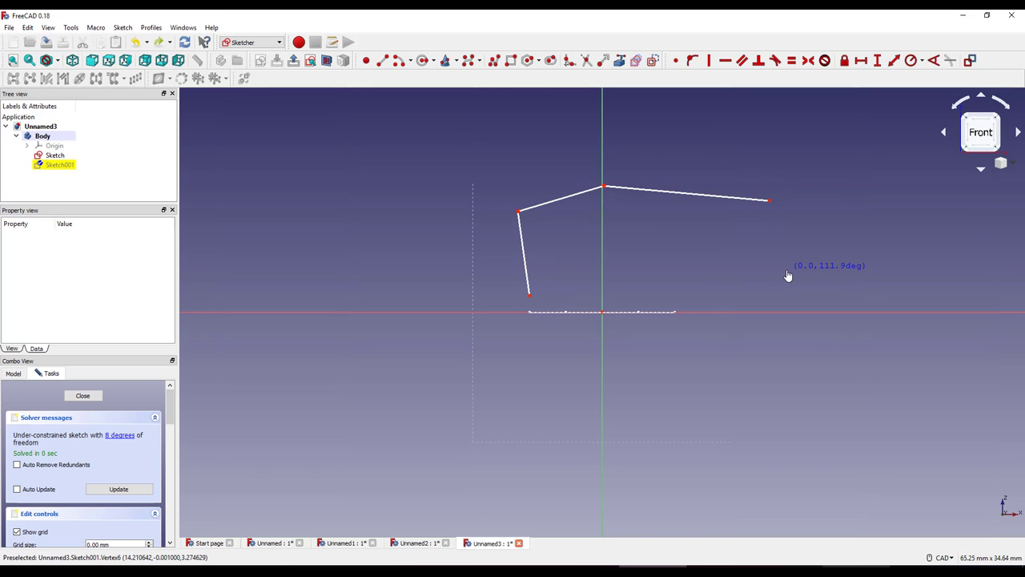
{"action": "key", "text": "ctrl+z"}
{"action": "key", "text": "ctrl+z"}
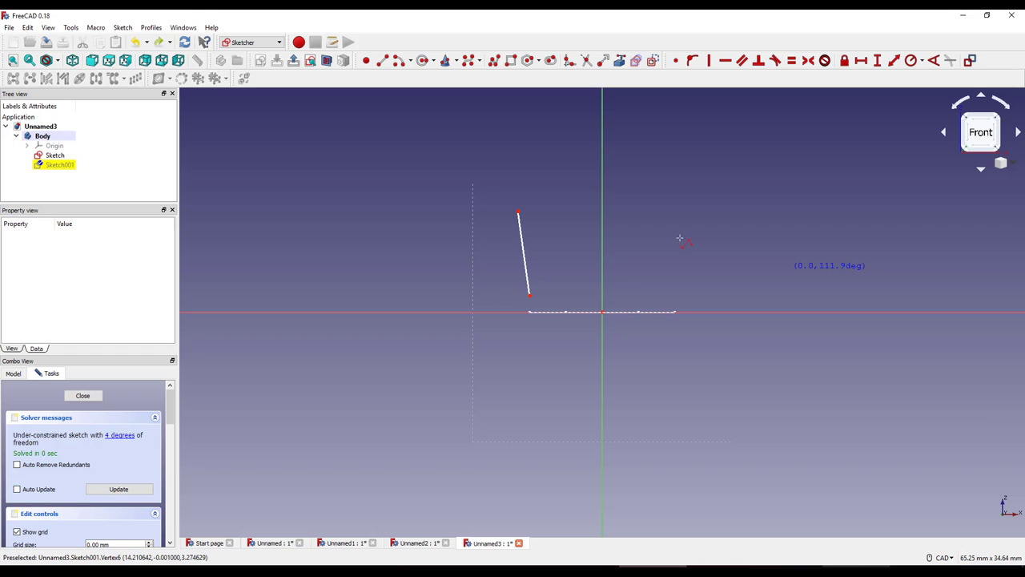
{"action": "key", "text": "ctrl+z"}
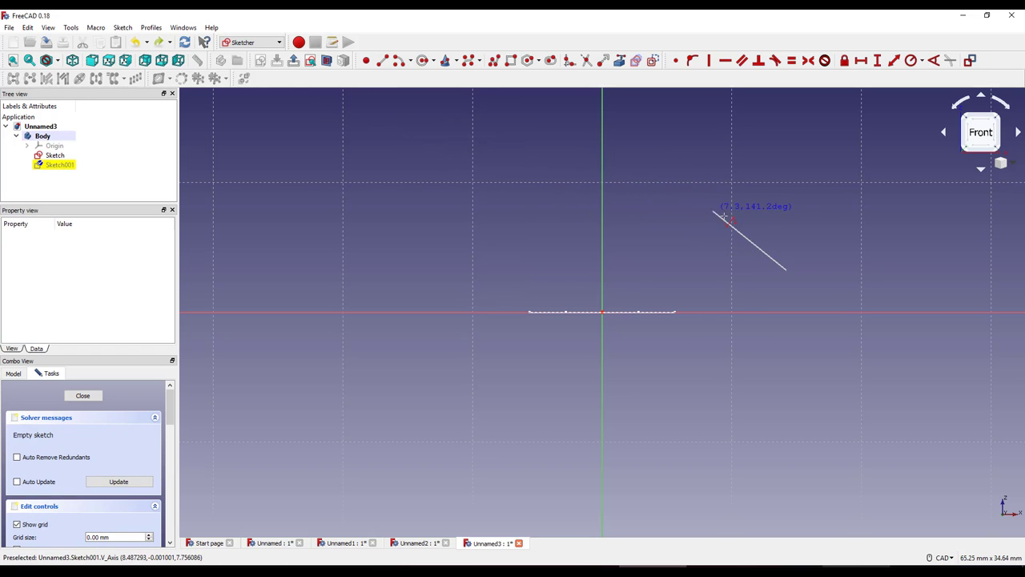
{"action": "right_click", "coordinate": [741, 229]}
{"action": "key", "text": "Escape"}
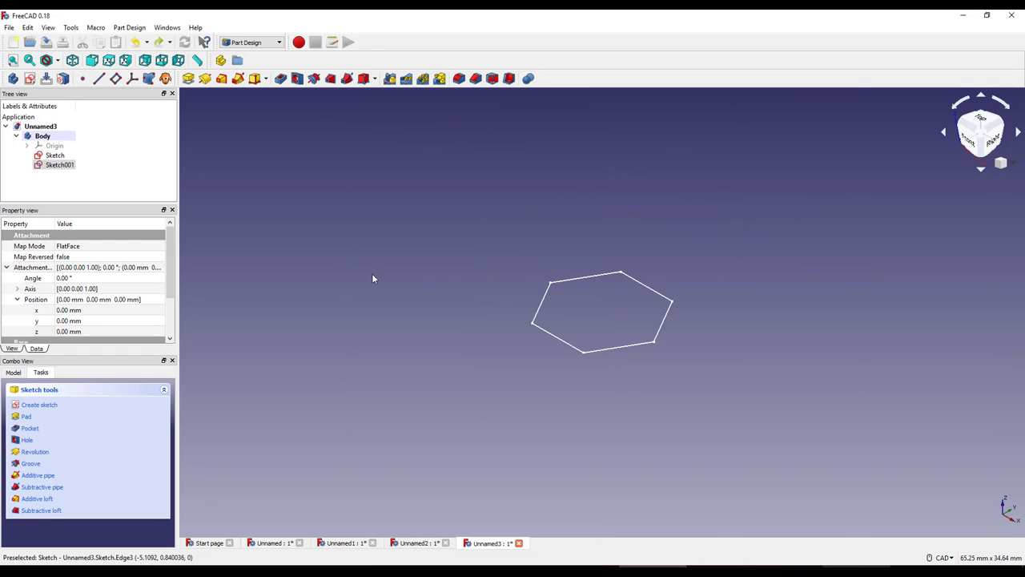
Reopen Sketch001 and draw three lines forming a U: right vertical, top, left vertical.
{"action": "double_click", "coordinate": [59, 164]}
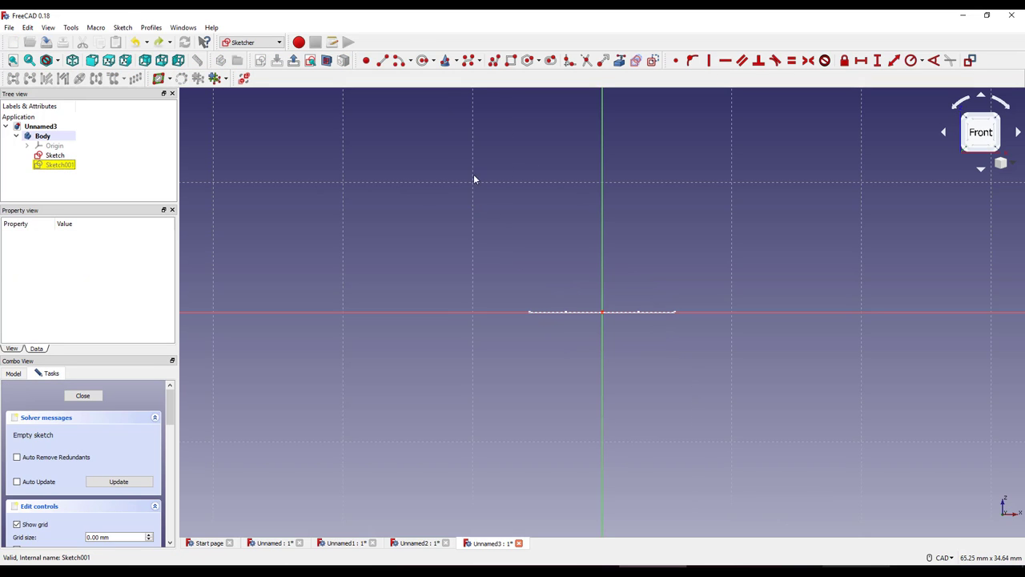
{"action": "left_click", "coordinate": [382, 60]}
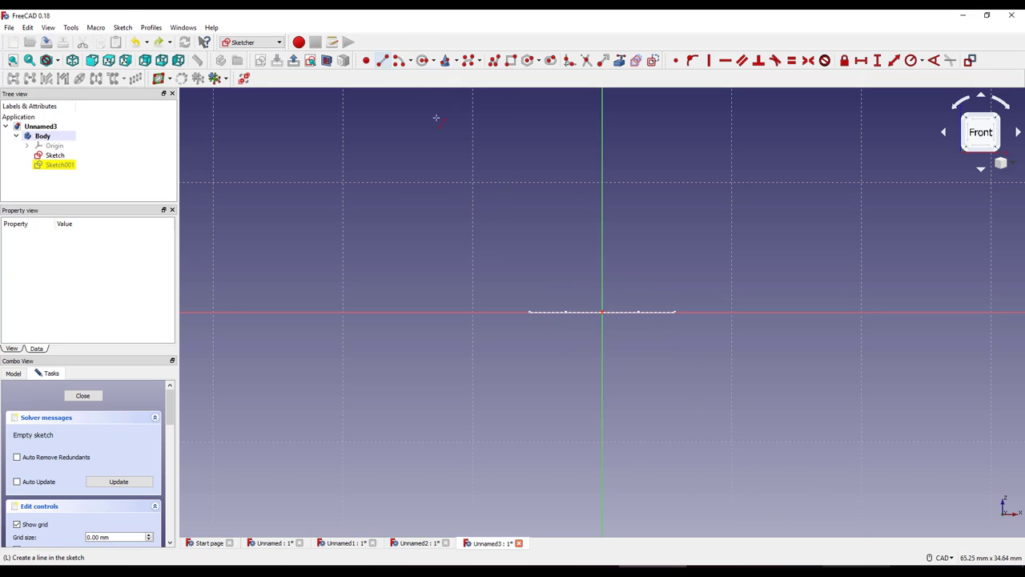
{"action": "left_click", "coordinate": [528, 292]}
{"action": "left_click", "coordinate": [528, 186]}
{"action": "left_click", "coordinate": [507, 171]}
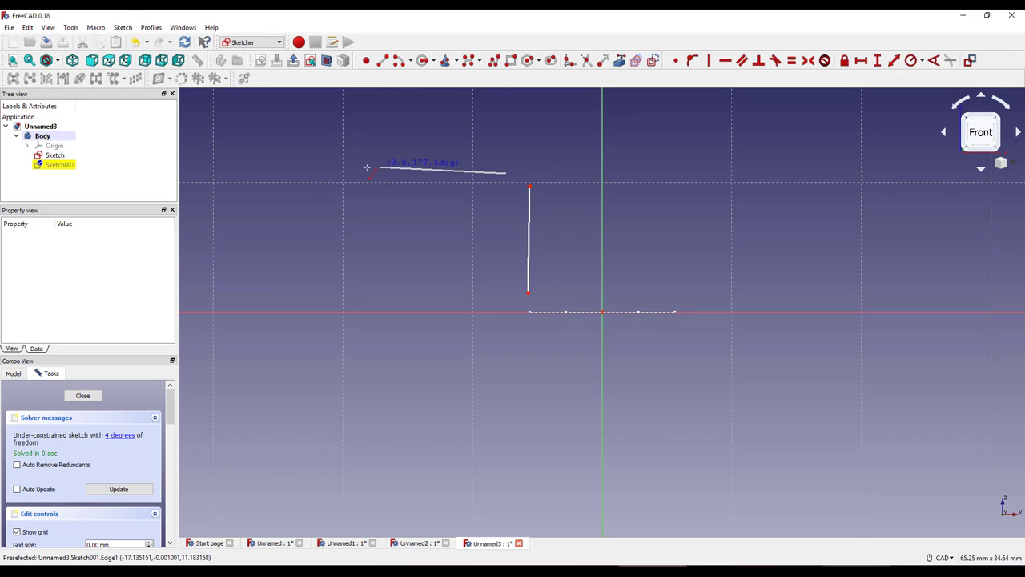
{"action": "left_click", "coordinate": [343, 172]}
{"action": "left_click", "coordinate": [285, 190]}
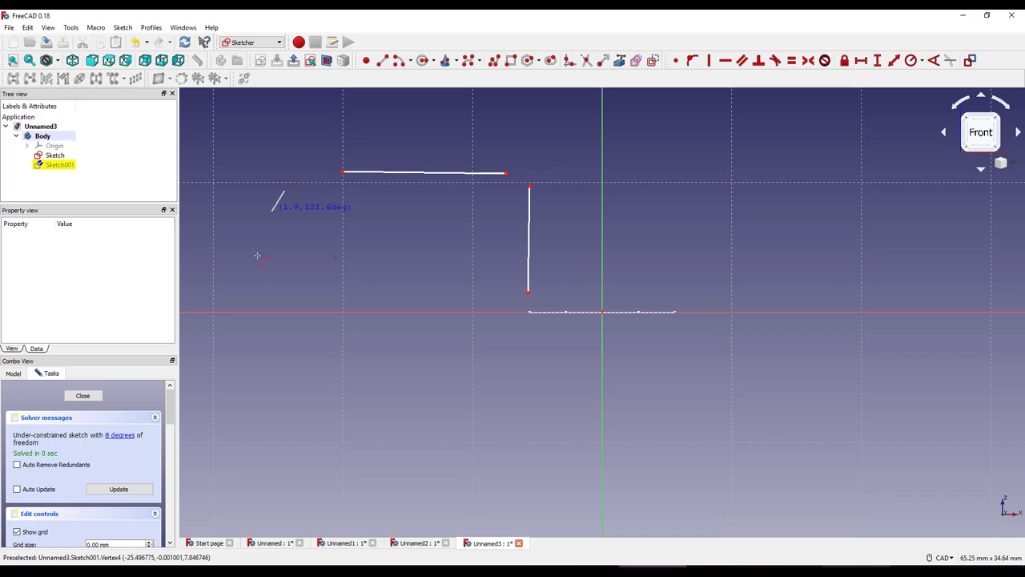
{"action": "left_click", "coordinate": [284, 300]}
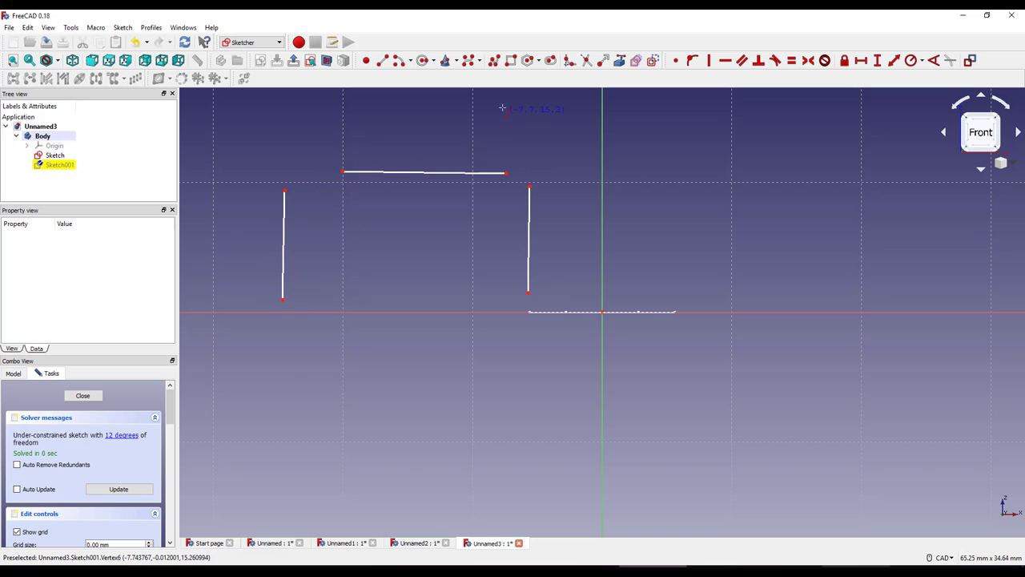
Make the vertical lines parallel and the top line perpendicular to the right line.
{"action": "left_click", "coordinate": [743, 69]}
{"action": "left_click", "coordinate": [528, 255]}
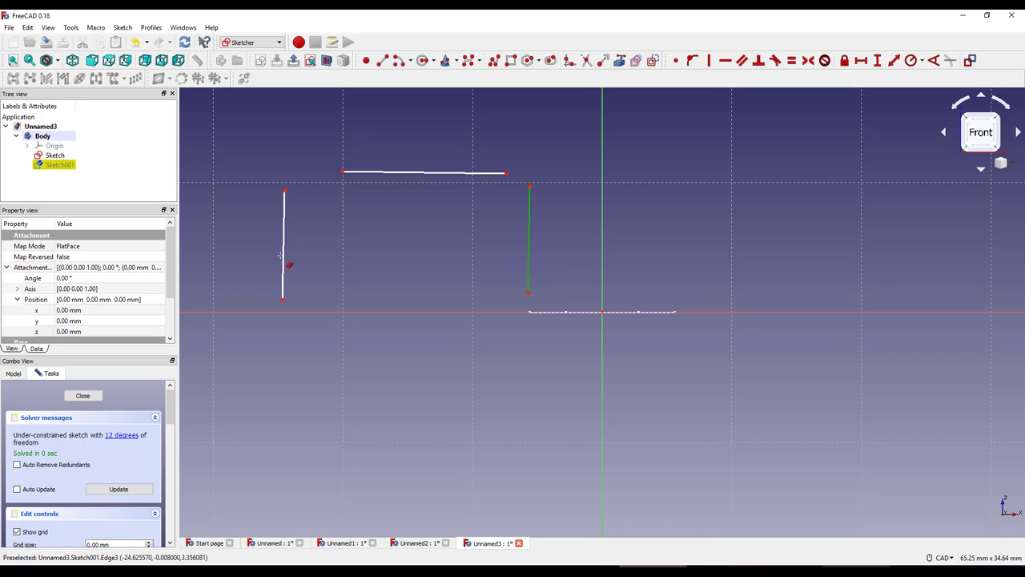
{"action": "left_click", "coordinate": [284, 254]}
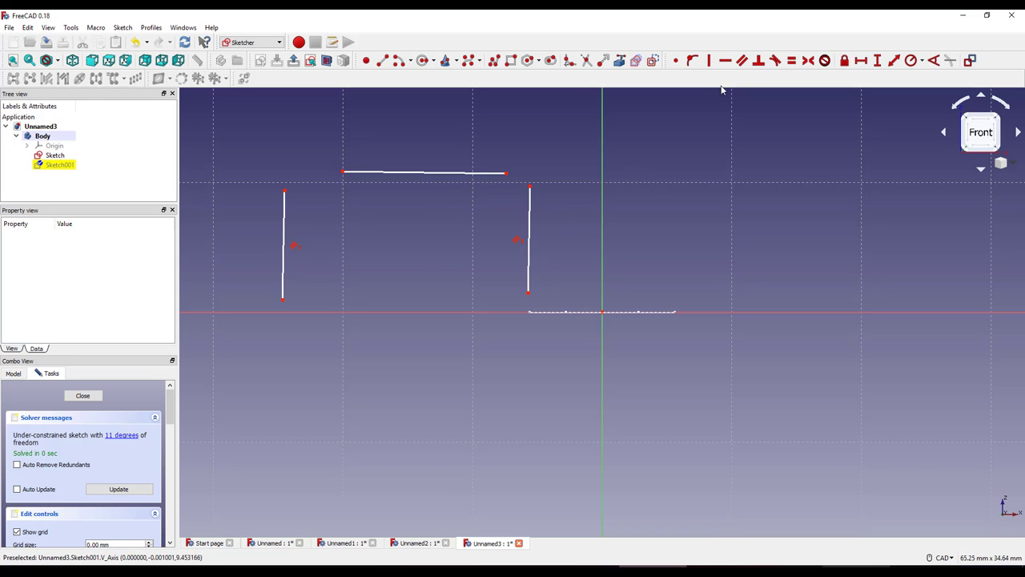
{"action": "left_click", "coordinate": [763, 65]}
{"action": "left_click", "coordinate": [530, 224]}
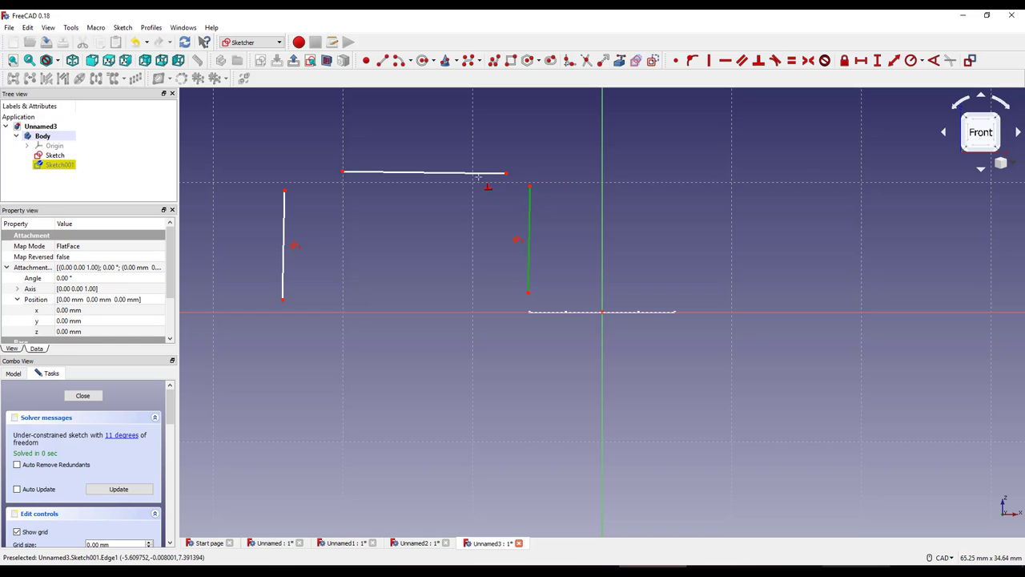
{"action": "left_click", "coordinate": [479, 173]}
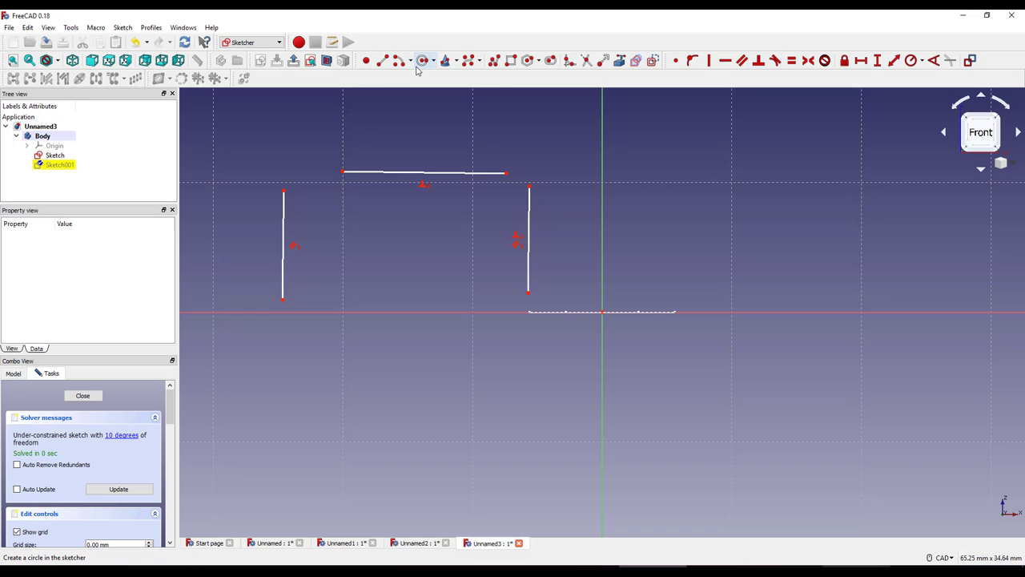
Fillet the top-left and top-right corners where the top line meets each vertical side.
{"action": "left_click", "coordinate": [284, 221]}
{"action": "left_click", "coordinate": [475, 174]}
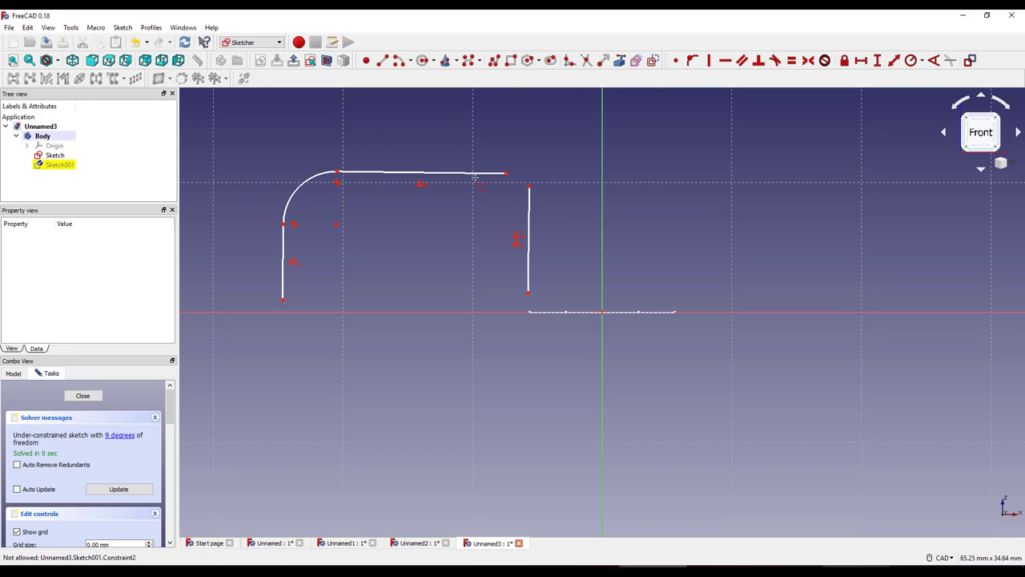
{"action": "left_click", "coordinate": [475, 174]}
{"action": "left_click", "coordinate": [528, 241]}
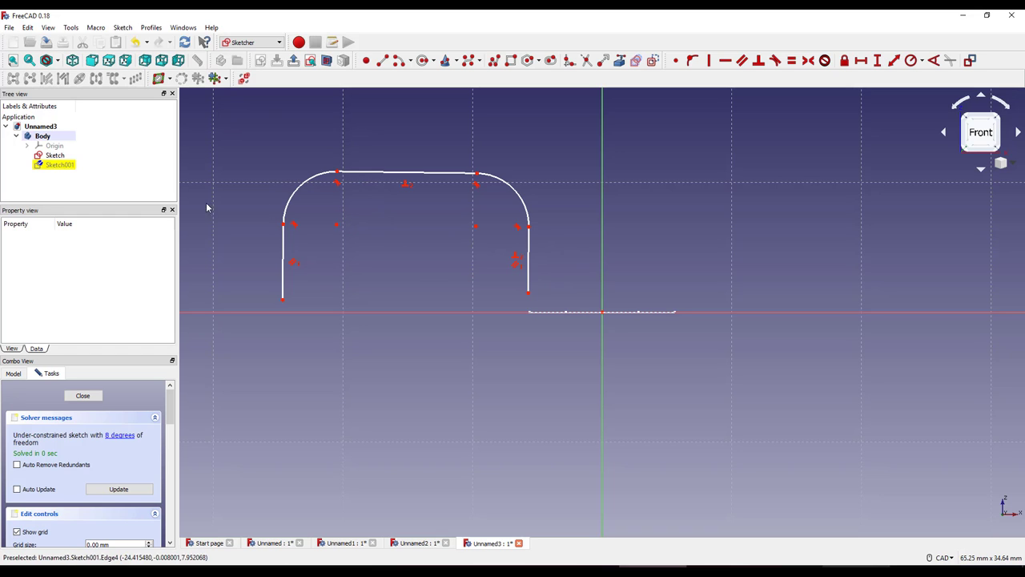
{"action": "right_click", "coordinate": [59, 165]}
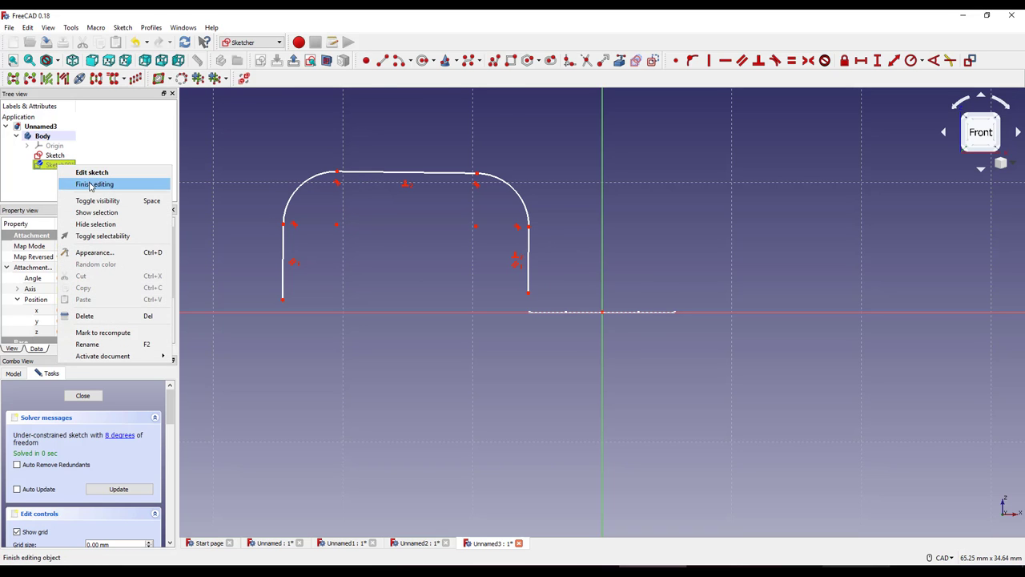
Create an additive pipe sweeping the hexagon Sketch along the Sketch001 path, then view it from the front.
{"action": "left_click", "coordinate": [90, 184]}
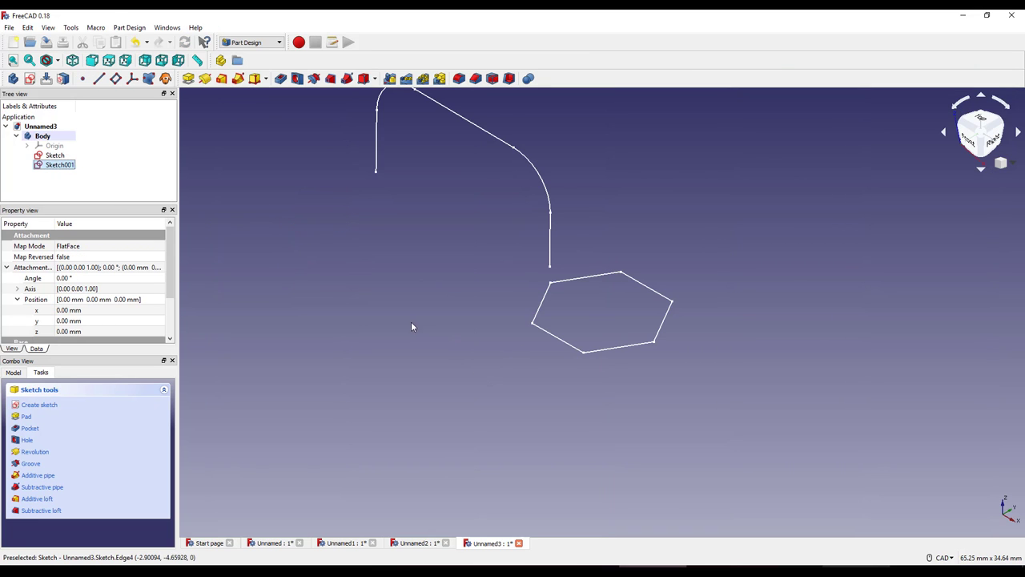
{"action": "left_click", "coordinate": [238, 78]}
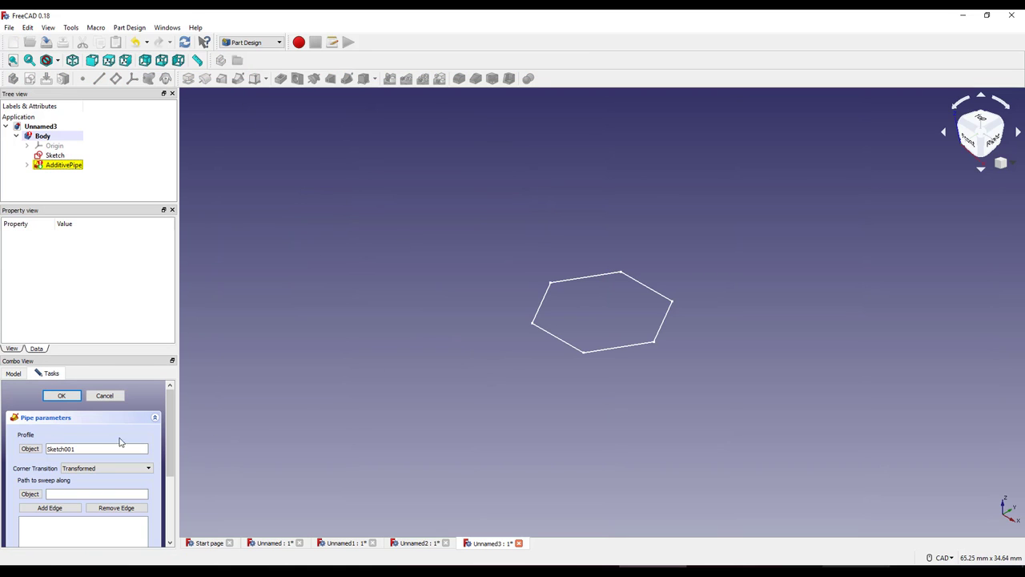
{"action": "left_click", "coordinate": [29, 449]}
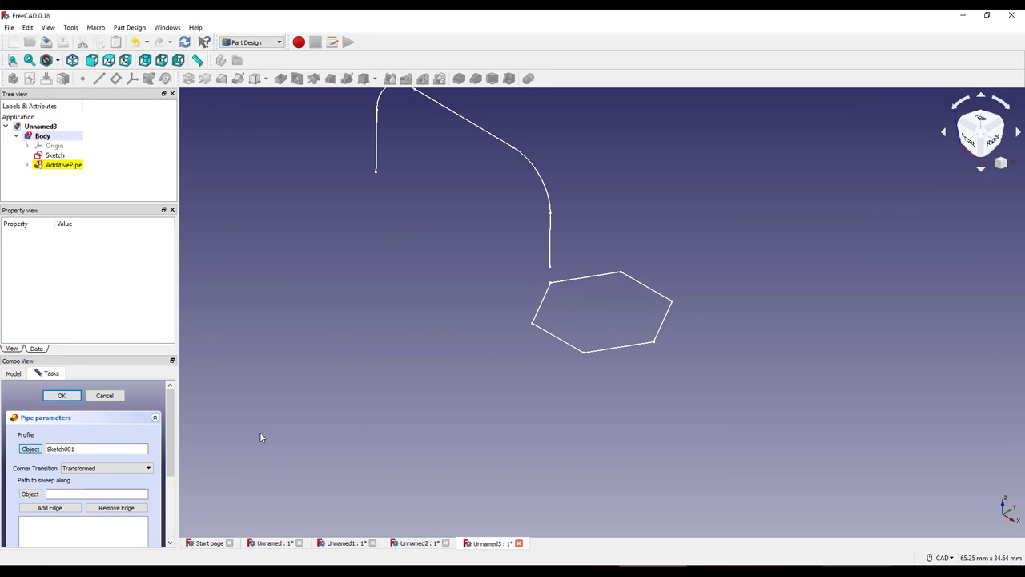
{"action": "left_click", "coordinate": [551, 340]}
{"action": "left_click", "coordinate": [29, 493]}
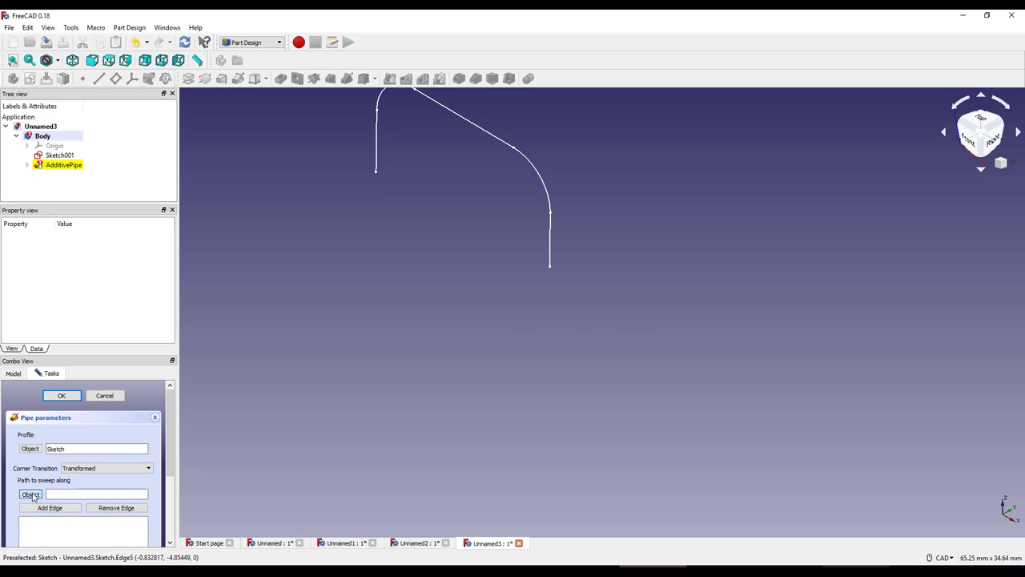
{"action": "left_click", "coordinate": [541, 183]}
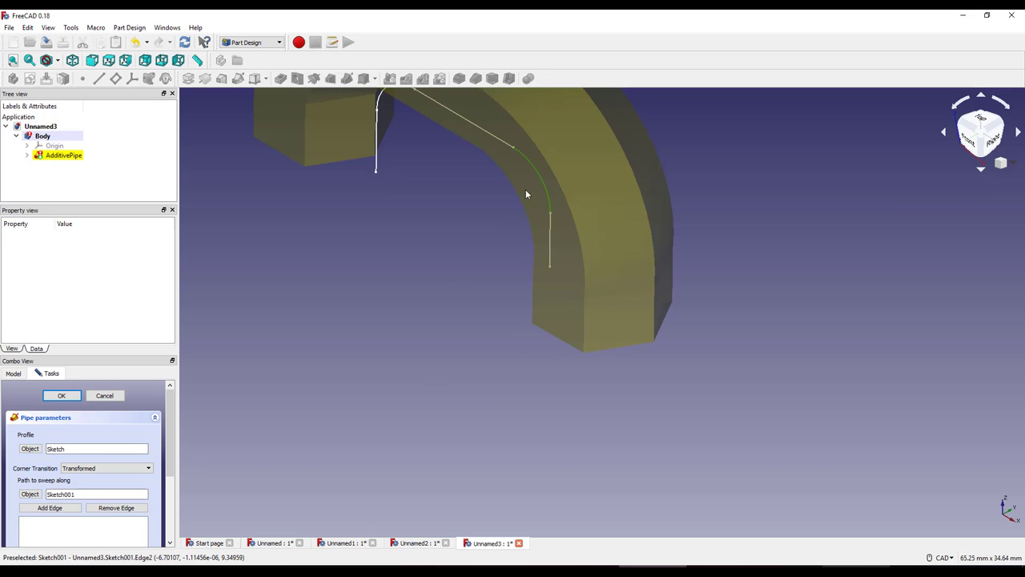
{"action": "scroll", "coordinate": [478, 318], "scroll_direction": "down", "scroll_amount": 3}
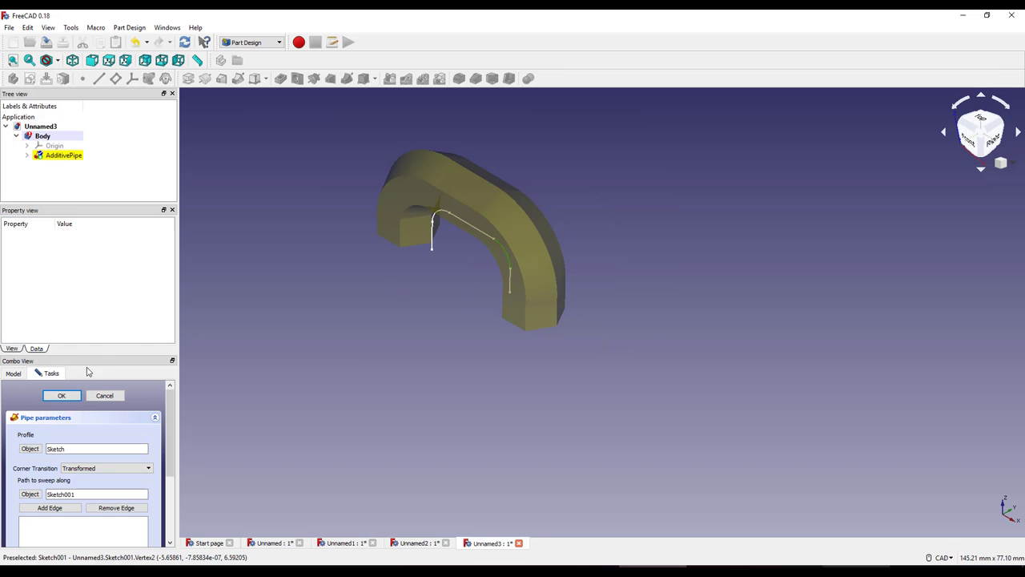
{"action": "left_click", "coordinate": [62, 396]}
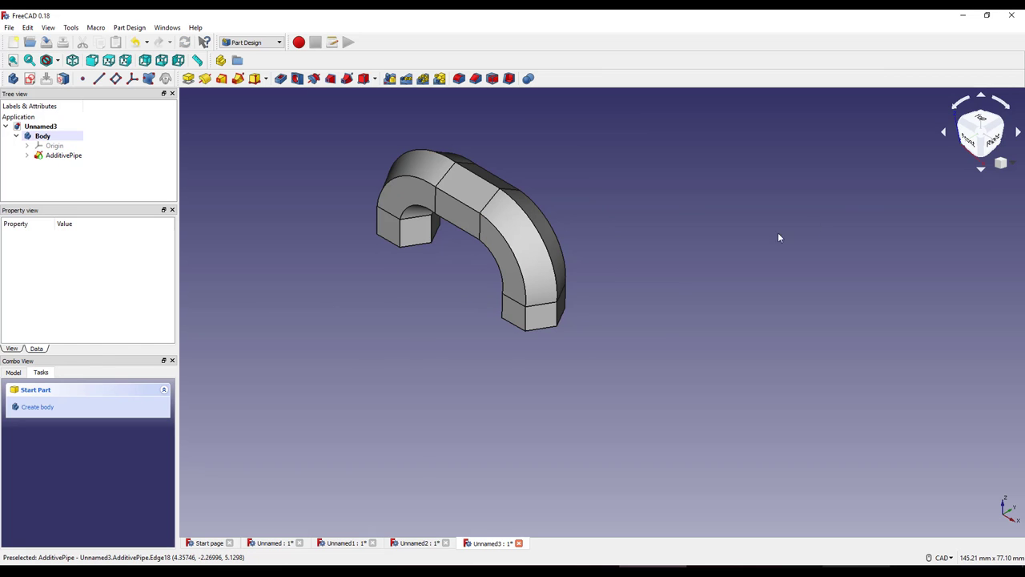
{"action": "left_click", "coordinate": [969, 143]}
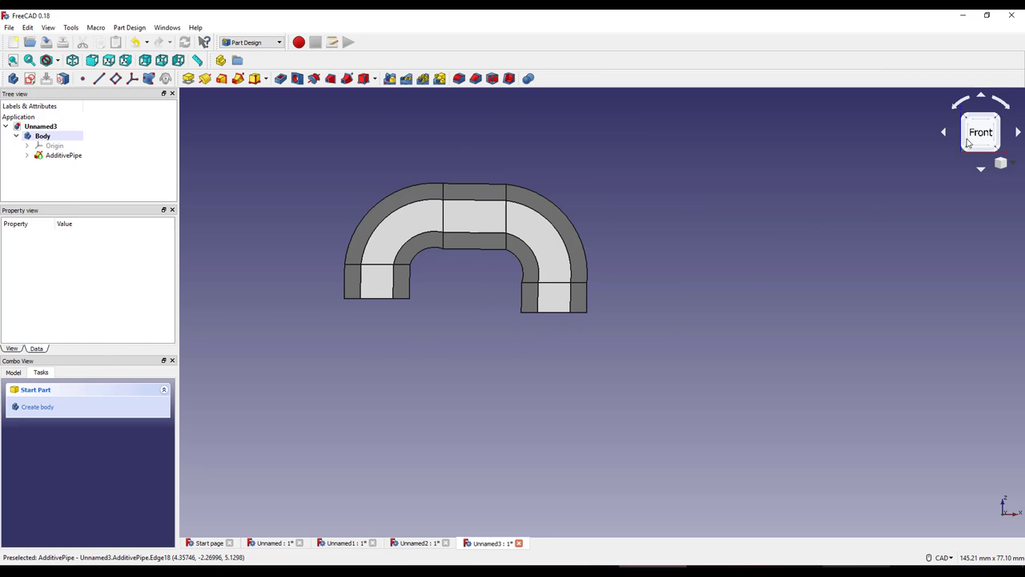